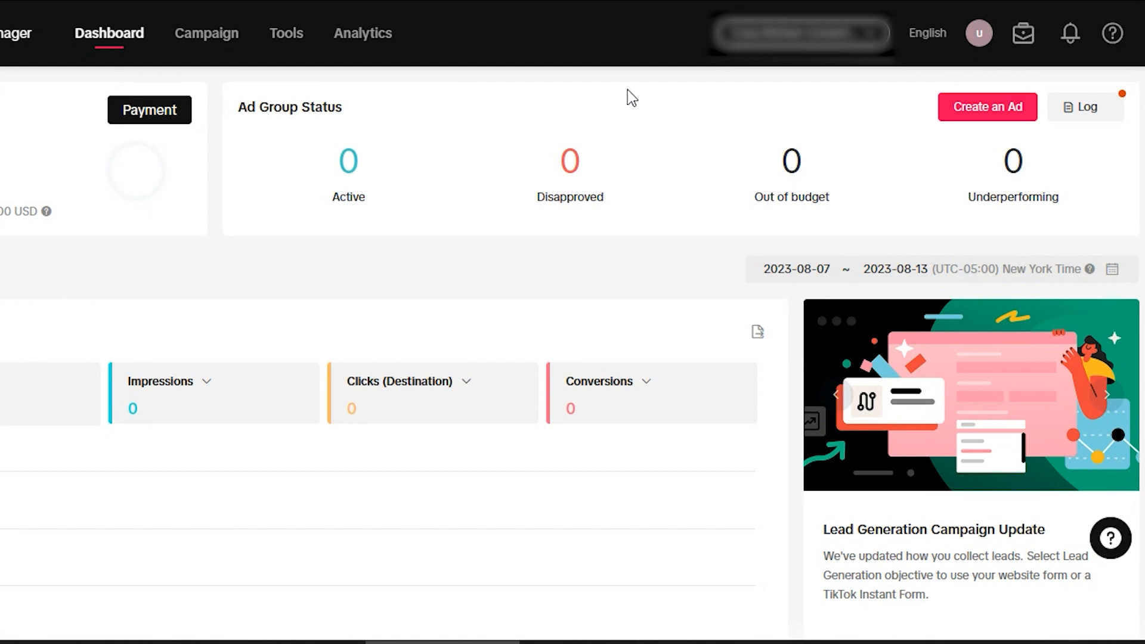
Step: Open the user settings and link a TikTok account to the business profile
{"action": "left_click", "coordinate": [983, 43]}
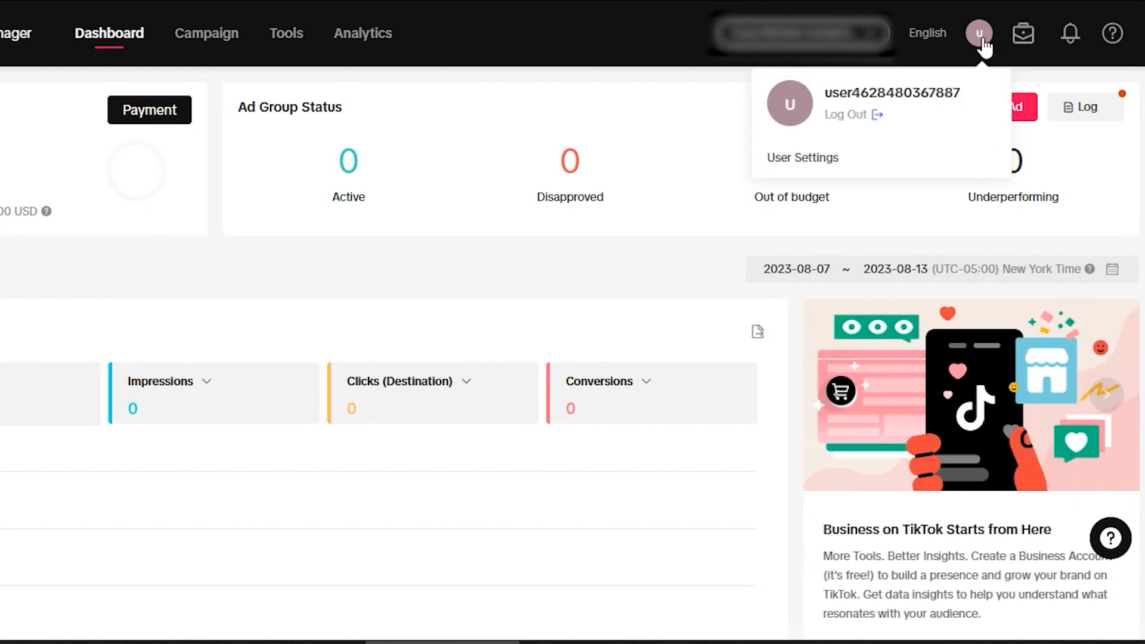
{"action": "left_click", "coordinate": [811, 159]}
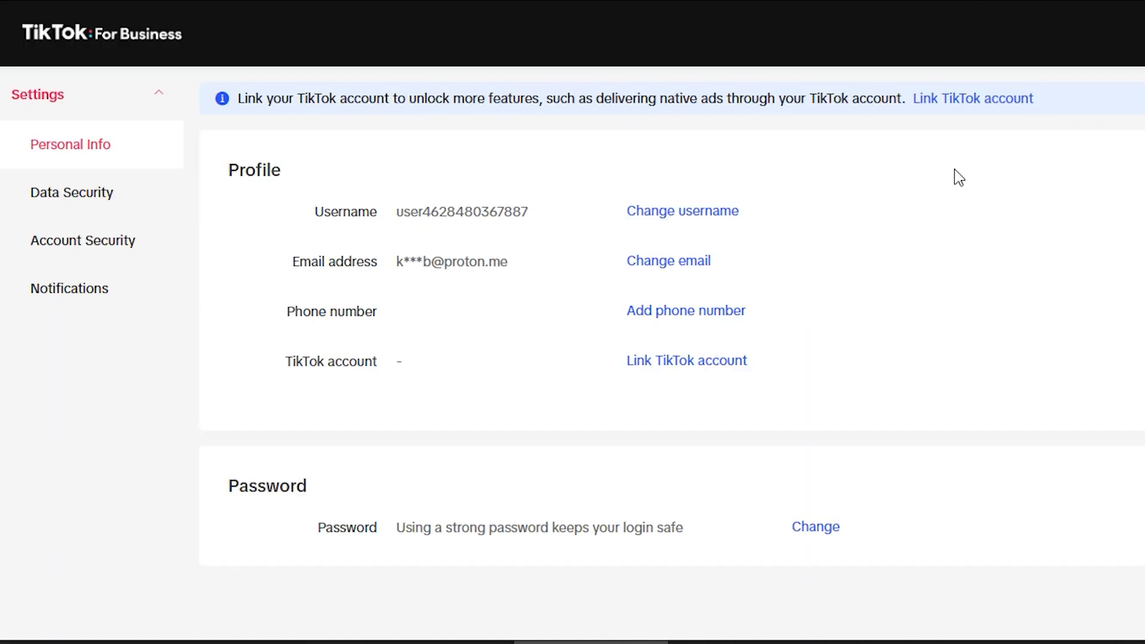
{"action": "left_click", "coordinate": [661, 362]}
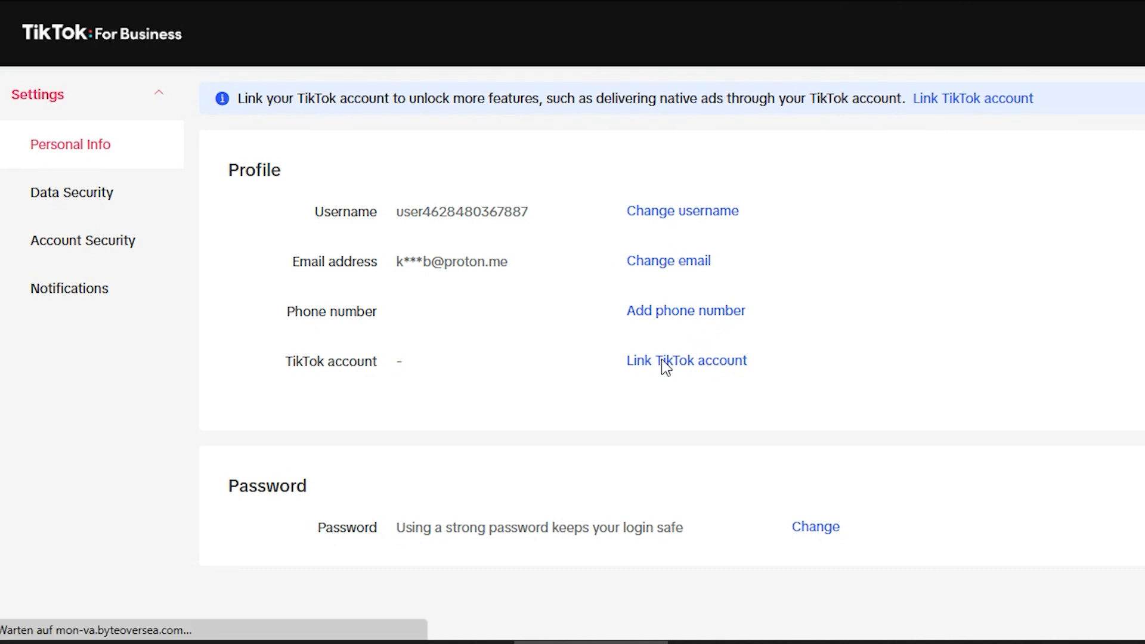
{"action": "left_click_drag", "start_coordinate": [857, 278], "coordinate": [869, 566]}
{"action": "left_click", "coordinate": [549, 570]}
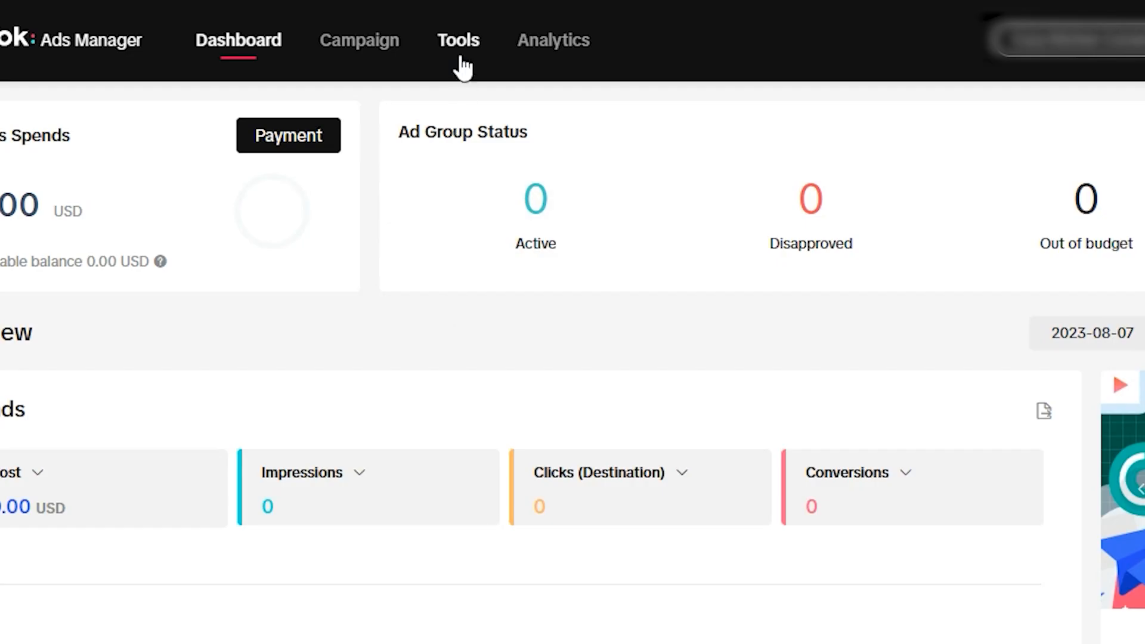
Step: Open the web events management in Events Manager and start creating a pixel
{"action": "mouse_move", "coordinate": [463, 64]}
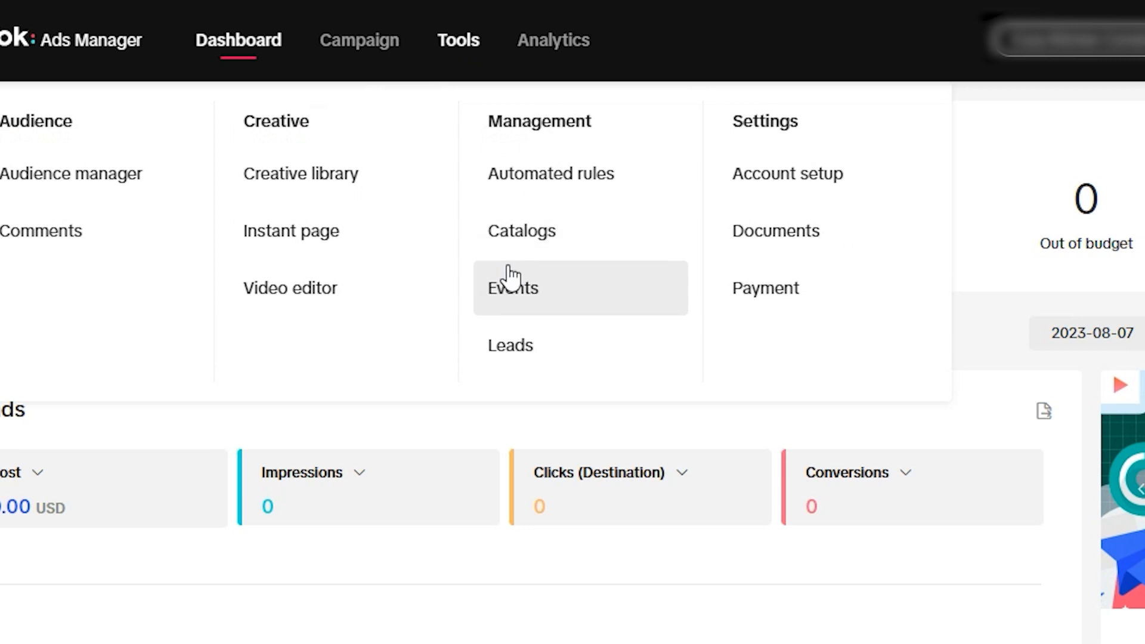
{"action": "left_click", "coordinate": [511, 292]}
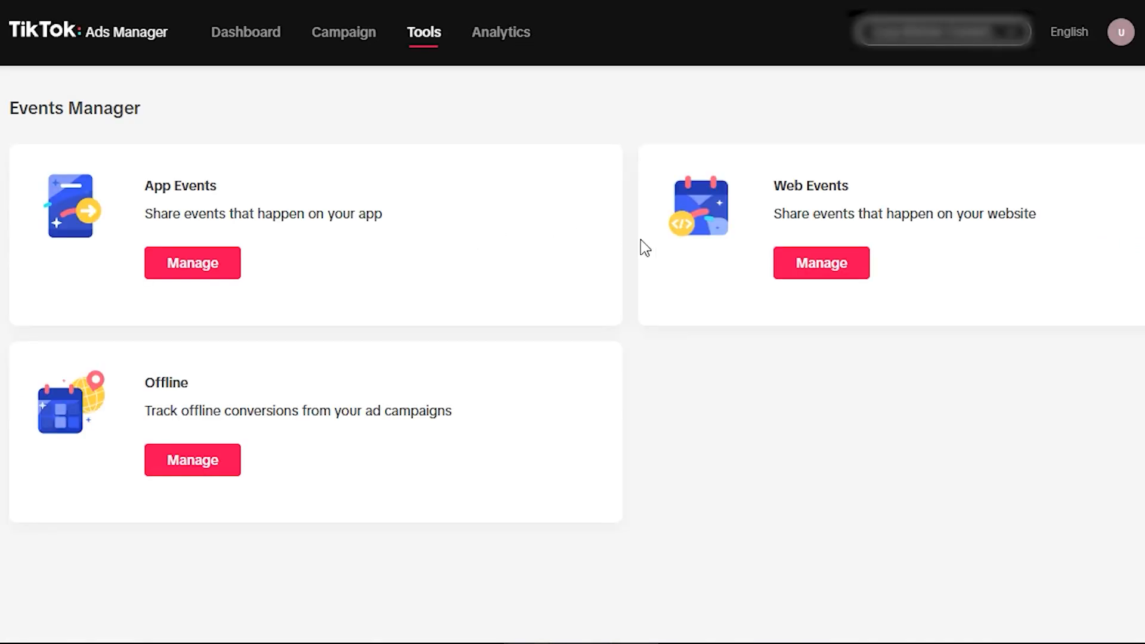
{"action": "left_click", "coordinate": [836, 260]}
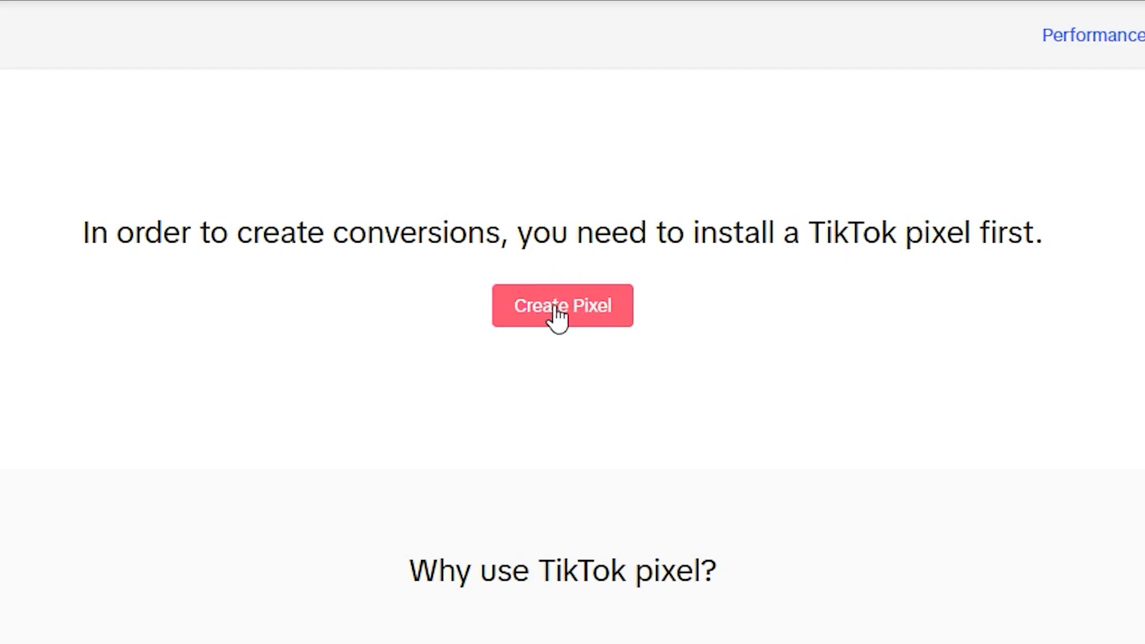
{"action": "left_click", "coordinate": [554, 308]}
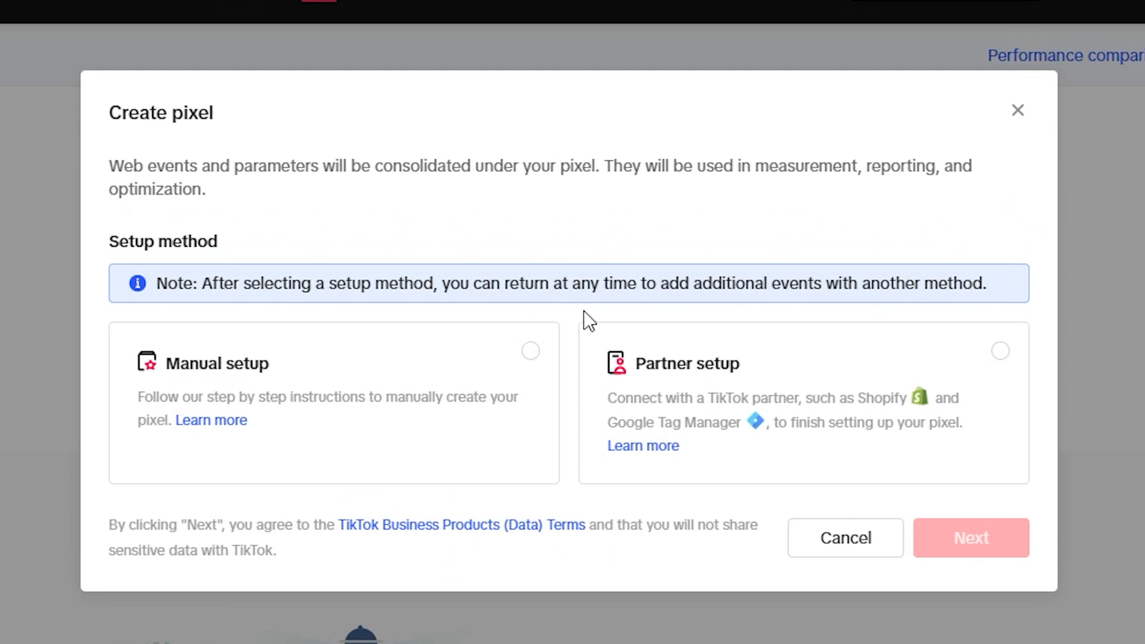
Step: Choose Partner setup for the new pixel and continue with Shopify as the e-commerce platform
{"action": "left_click", "coordinate": [1001, 352]}
{"action": "left_click", "coordinate": [978, 531]}
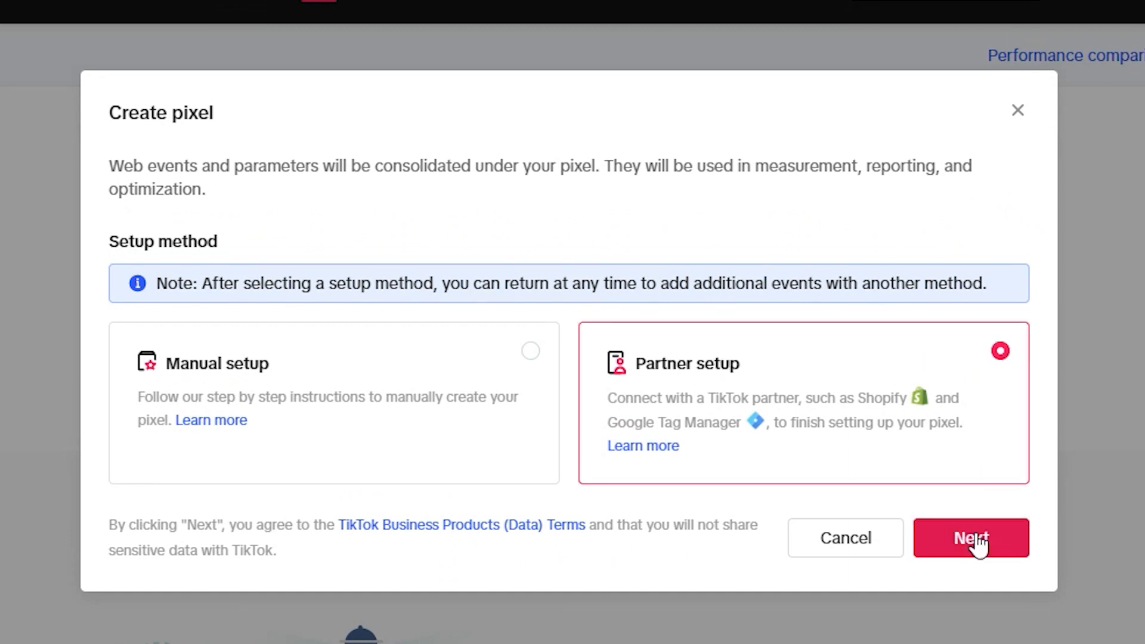
{"action": "left_click", "coordinate": [984, 324]}
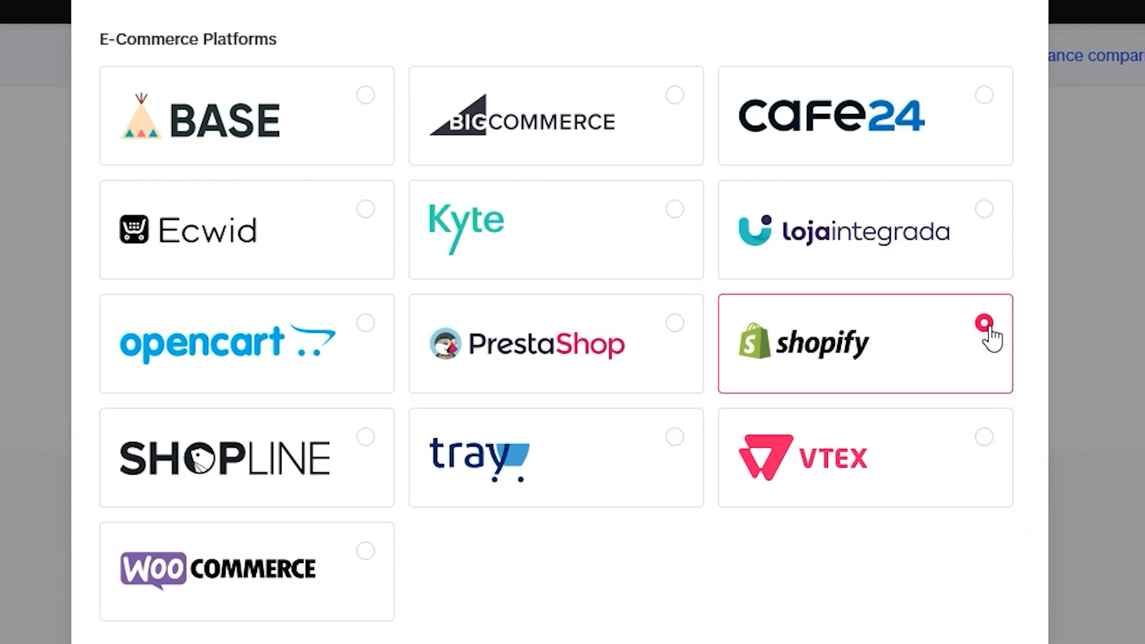
{"action": "scroll", "coordinate": [990, 322], "scroll_direction": "down", "scroll_amount": 6}
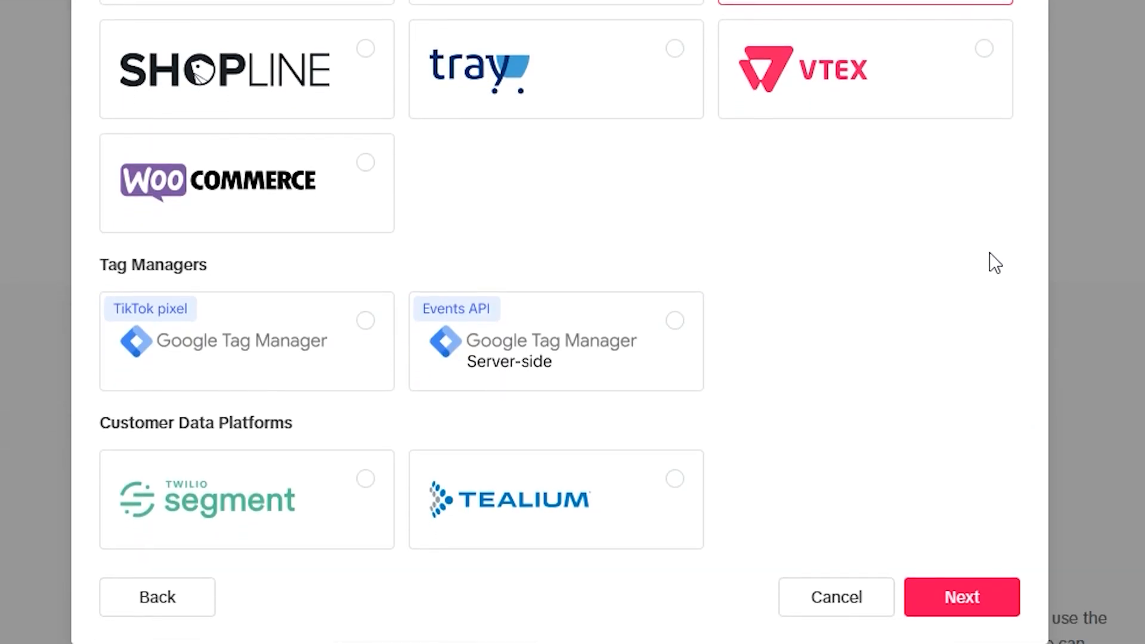
{"action": "left_click", "coordinate": [950, 598]}
Step: Search the Shopify App Store for "tiktok" and install the TikTok app as a sales channel
{"action": "type", "text": "tiktok"}
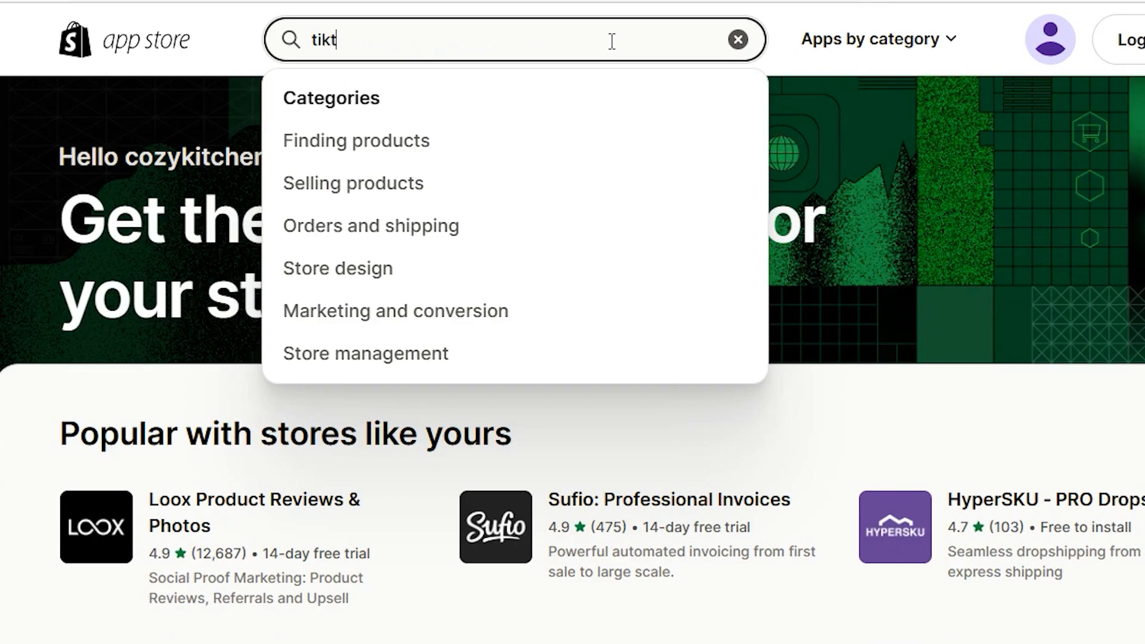
{"action": "key", "text": "Return"}
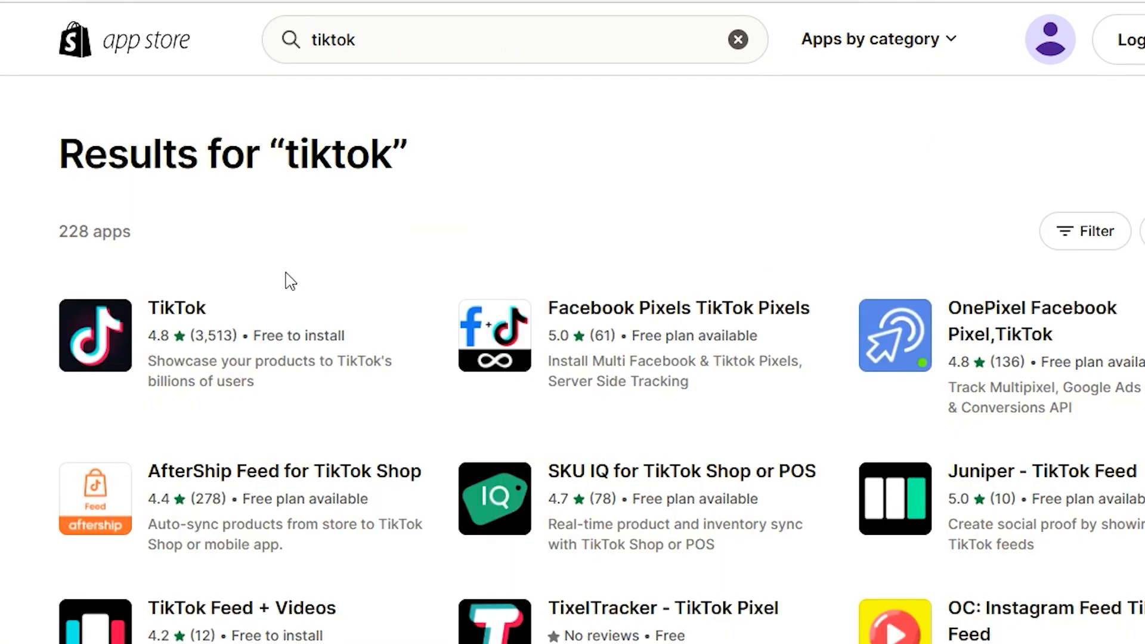
{"action": "left_click", "coordinate": [186, 316]}
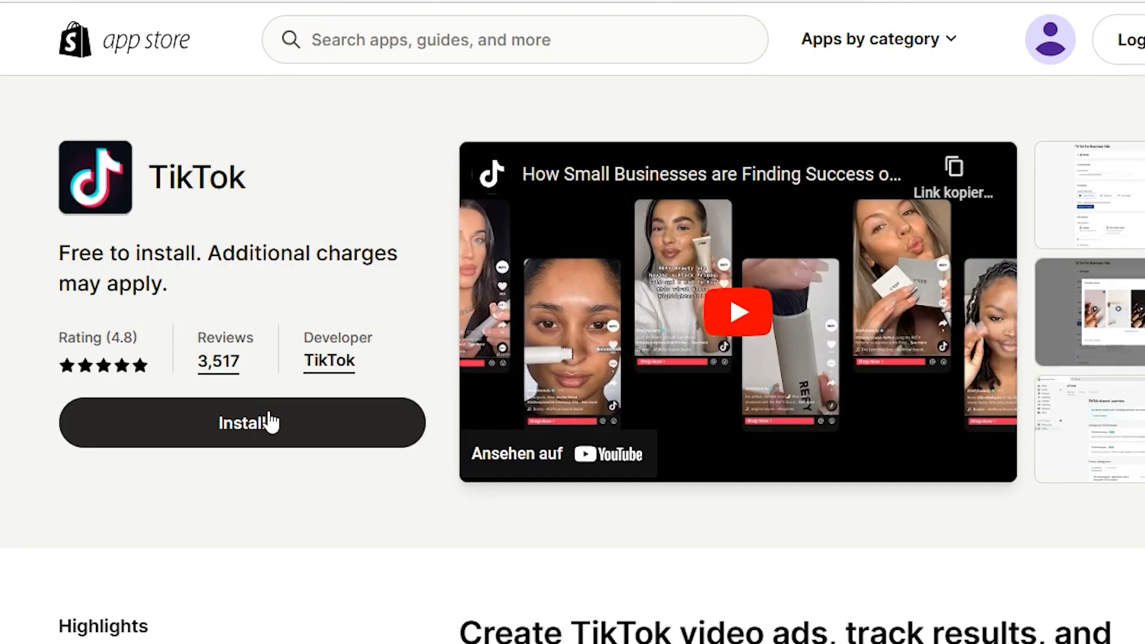
{"action": "left_click", "coordinate": [270, 423]}
{"action": "scroll", "coordinate": [1030, 614], "scroll_direction": "down", "scroll_amount": 20}
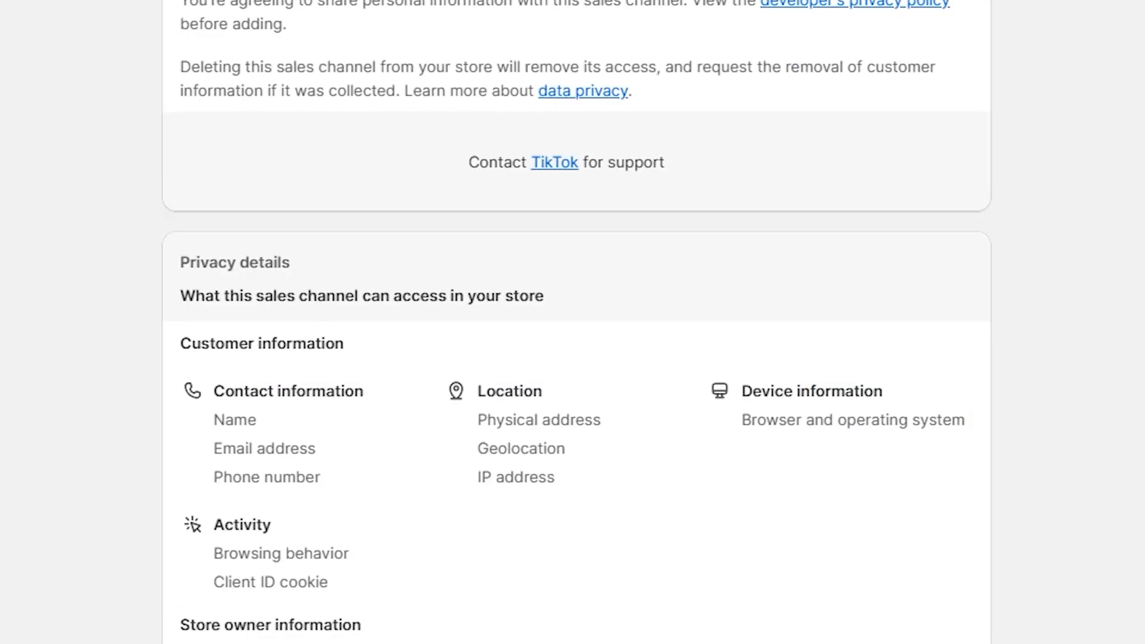
{"action": "left_click", "coordinate": [948, 563]}
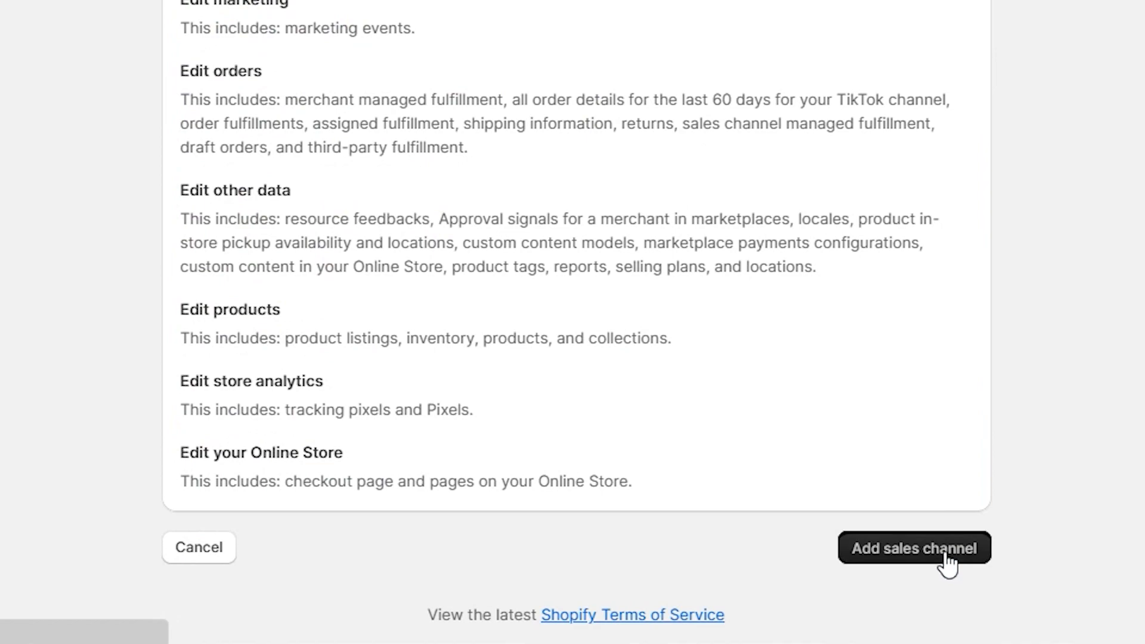
Step: Start the TikTok marketing setup and connect the TikTok For Business account to Shopify
{"action": "left_click", "coordinate": [525, 550]}
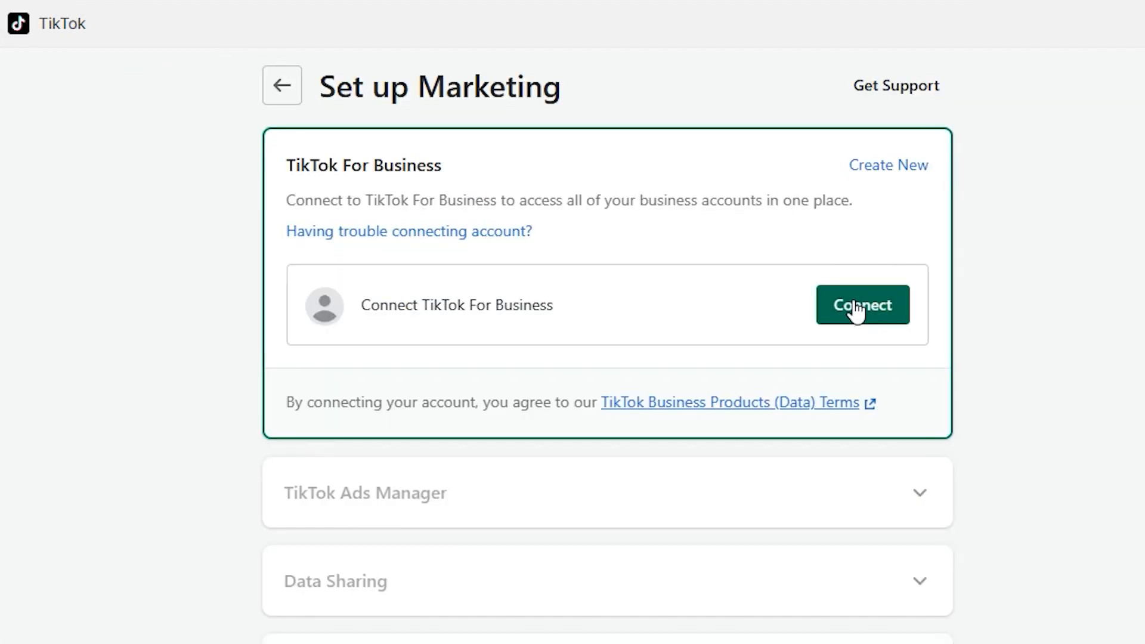
{"action": "left_click", "coordinate": [858, 309]}
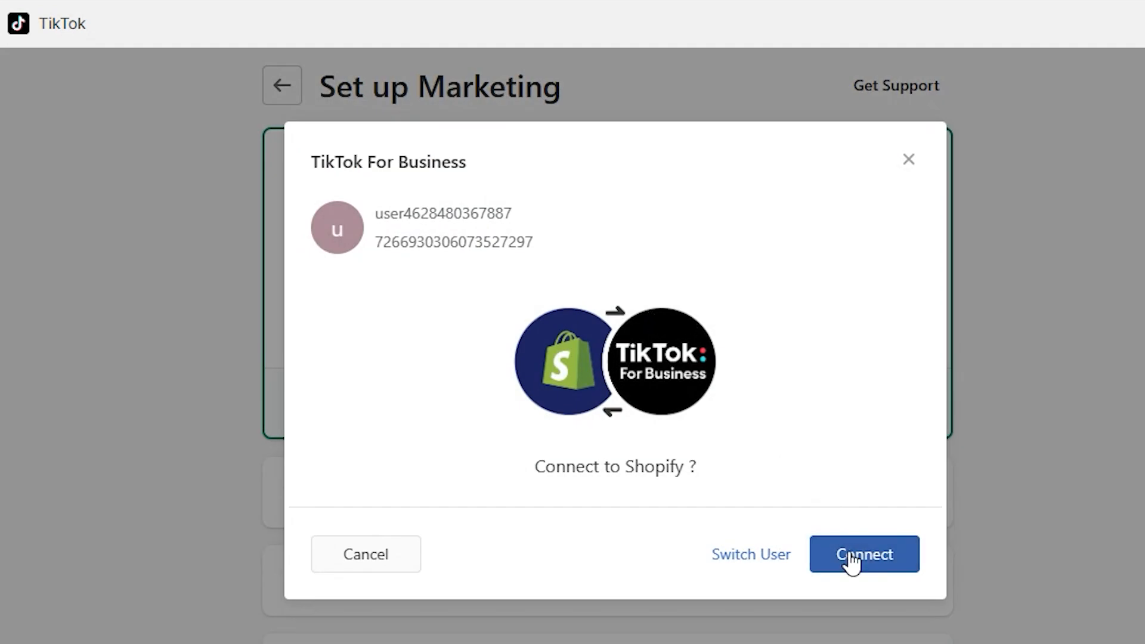
{"action": "left_click", "coordinate": [852, 557]}
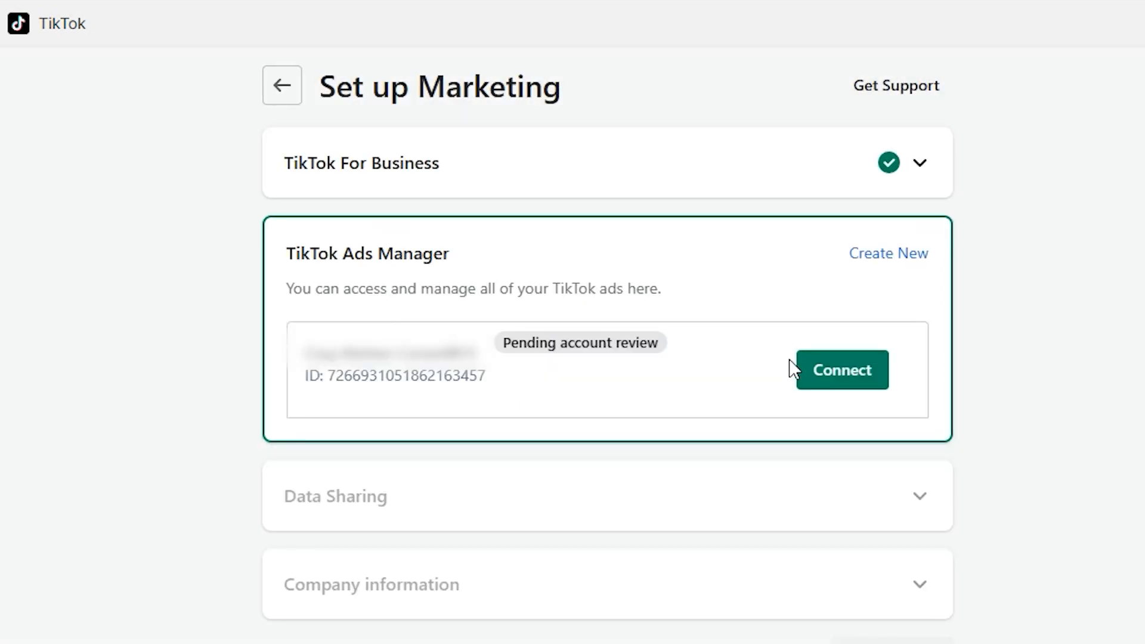
Step: Connect the TikTok Ads Manager account and confirm data sharing at the Maximum level with the TikTok pixel for Shopify
{"action": "left_click", "coordinate": [833, 370]}
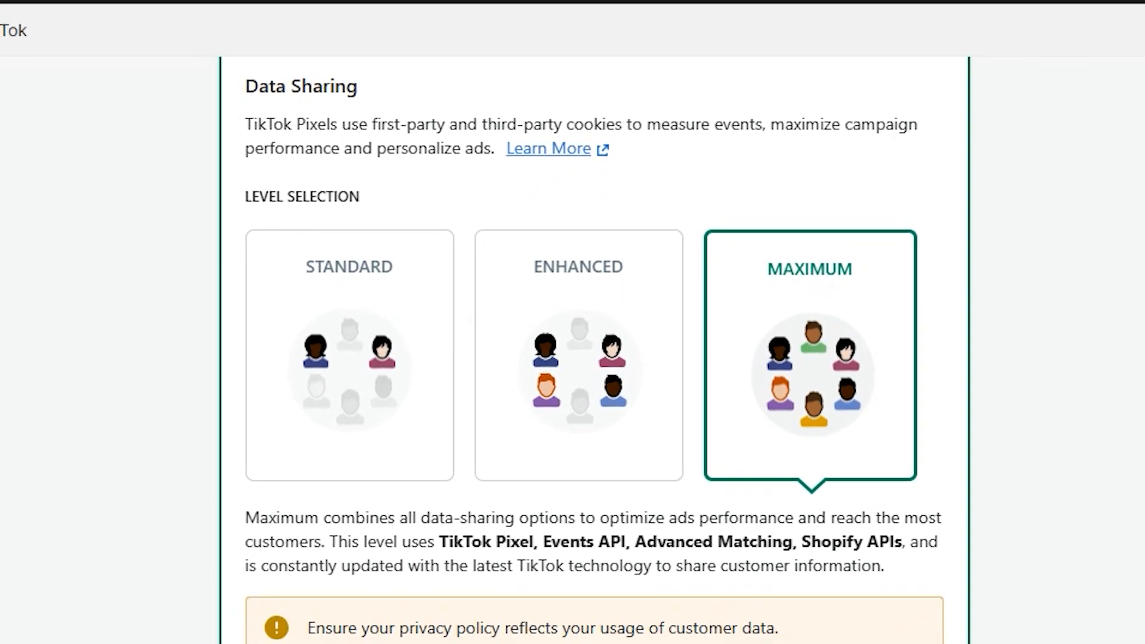
{"action": "scroll", "coordinate": [607, 346], "scroll_direction": "down", "scroll_amount": 5}
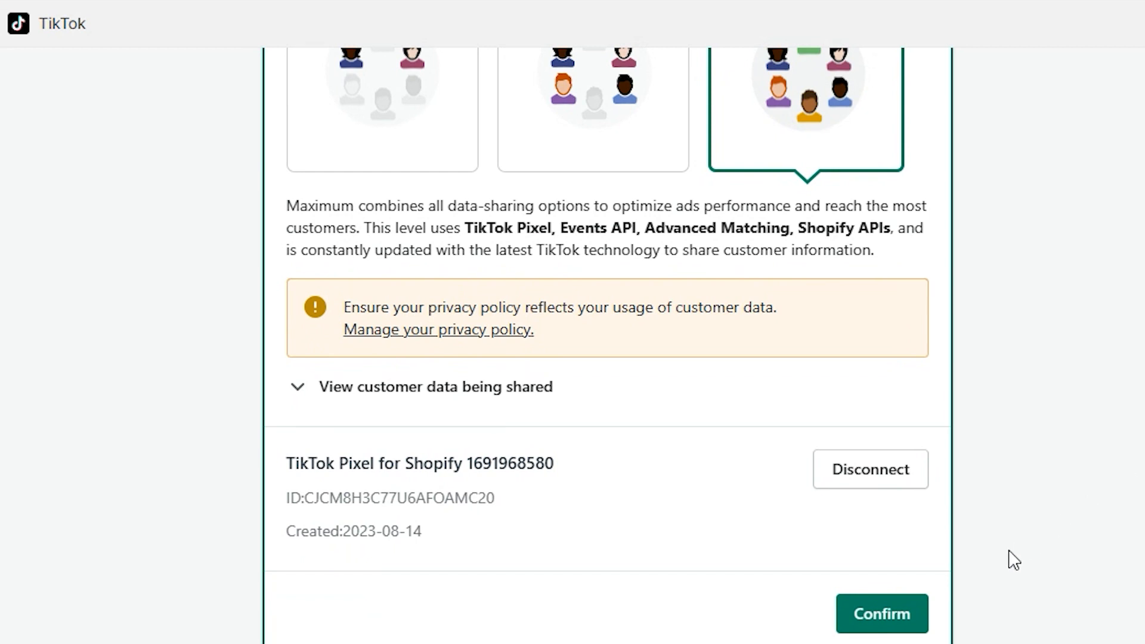
{"action": "left_click", "coordinate": [898, 617]}
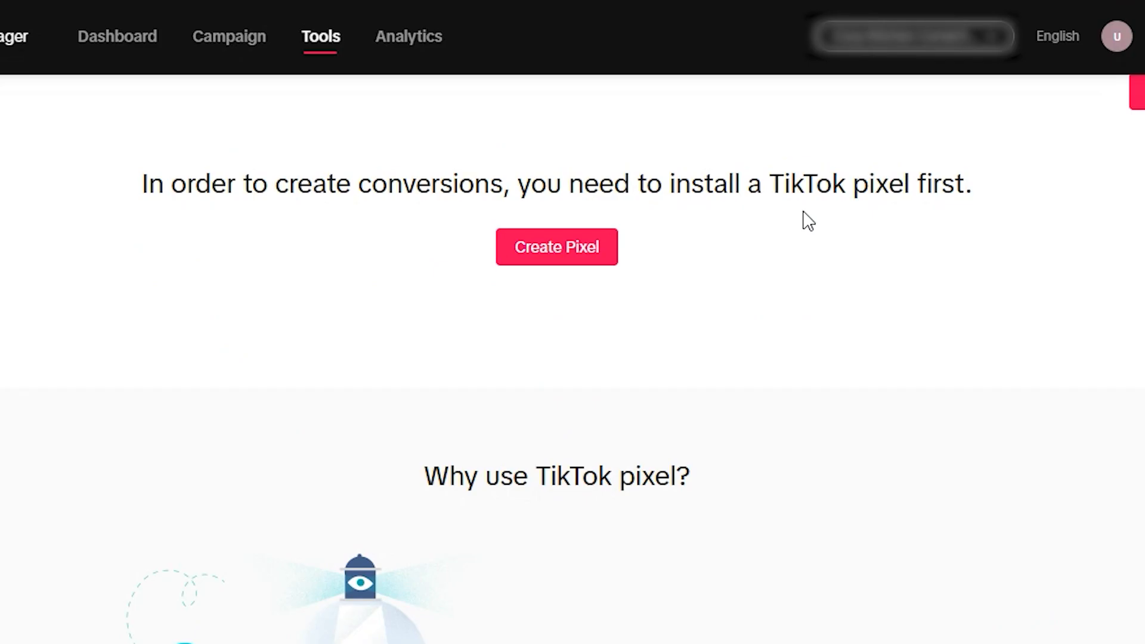
Step: Refresh the web events page in TikTok Ads Manager and toggle Automatic Advanced Matching in the Shopify pixel's settings
{"action": "key", "text": "F5"}
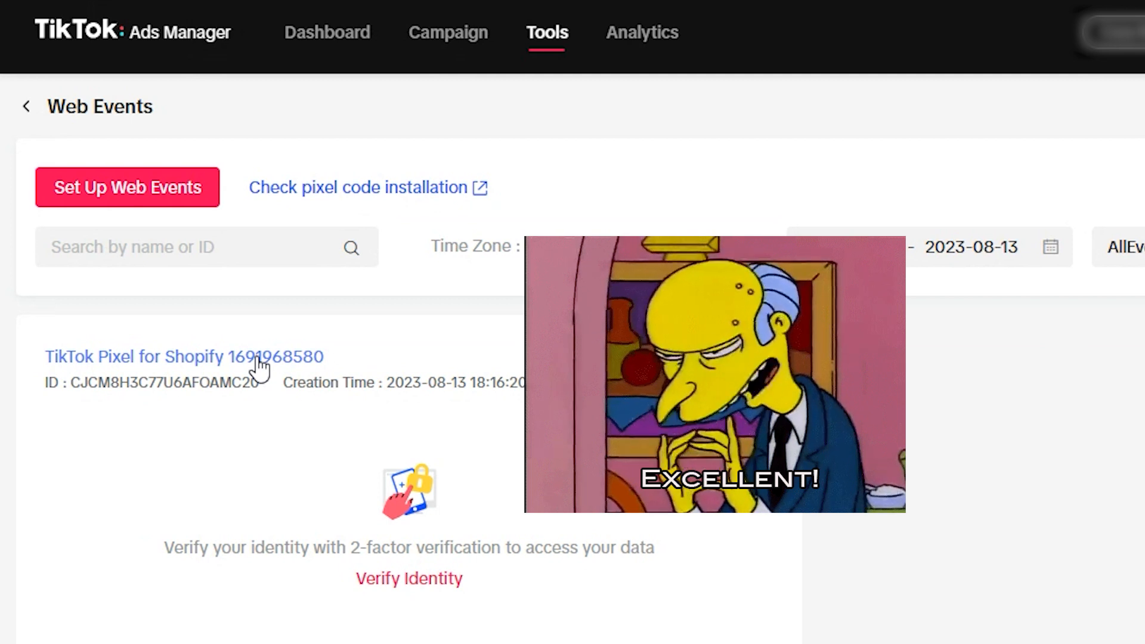
{"action": "left_click", "coordinate": [259, 365]}
{"action": "left_click", "coordinate": [654, 307]}
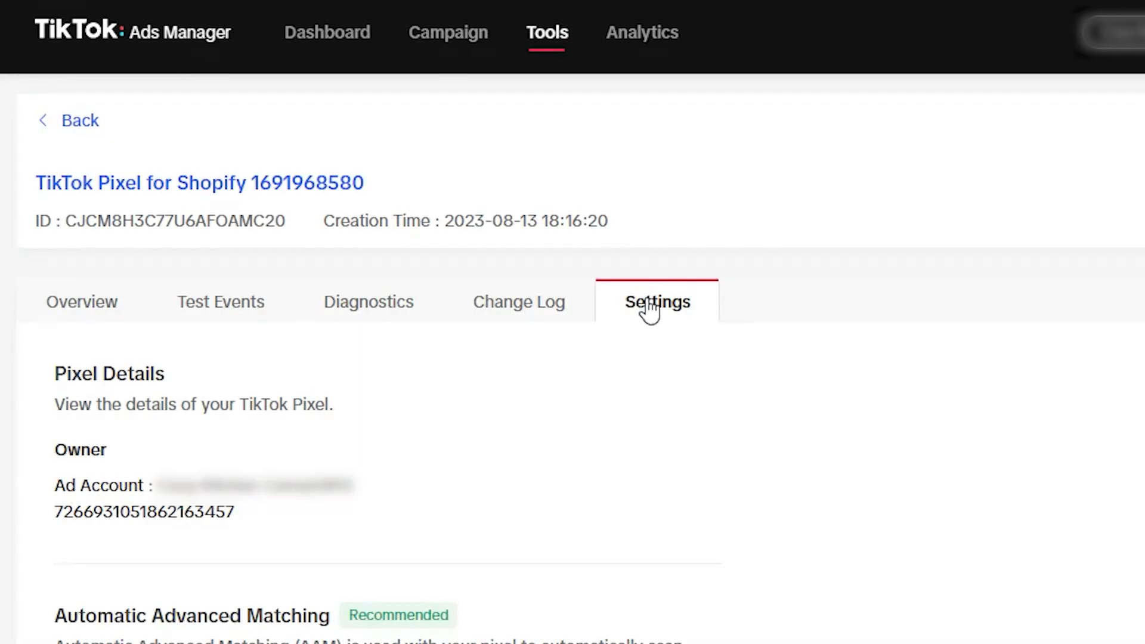
{"action": "scroll", "coordinate": [388, 358], "scroll_direction": "down", "scroll_amount": 5}
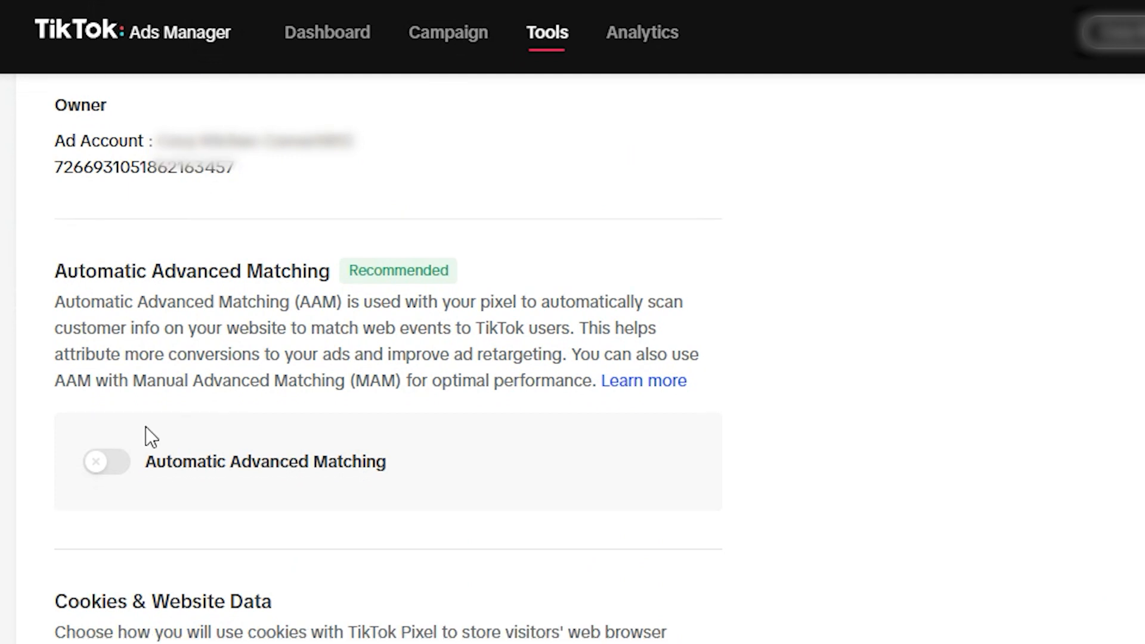
{"action": "left_click", "coordinate": [107, 461]}
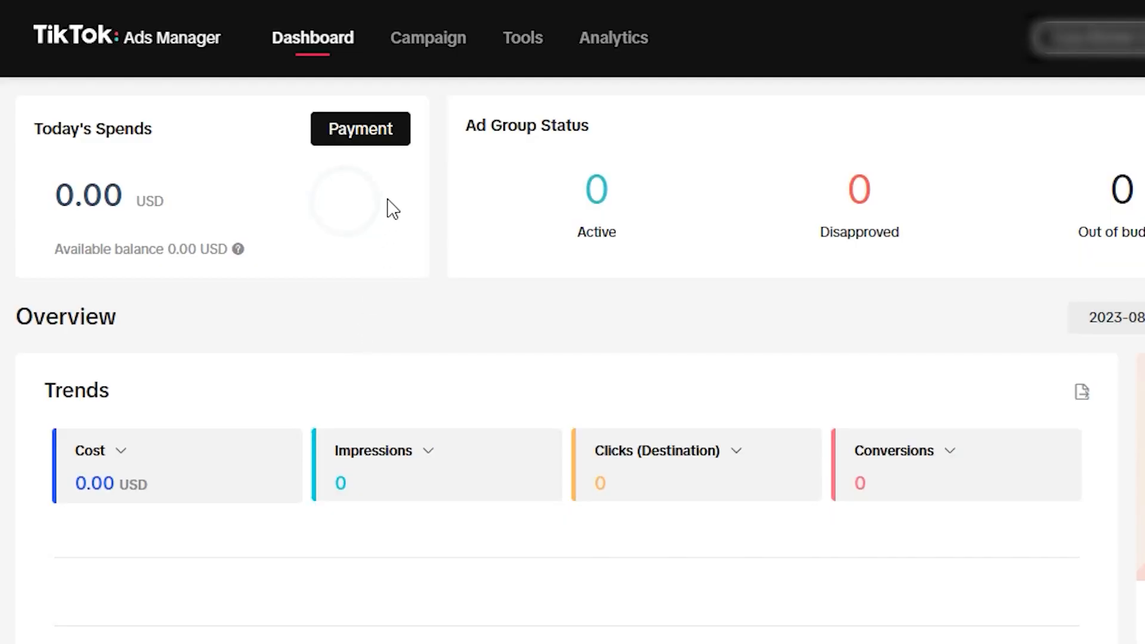
Step: Start creating a new ad campaign in Custom Mode
{"action": "left_click", "coordinate": [427, 41]}
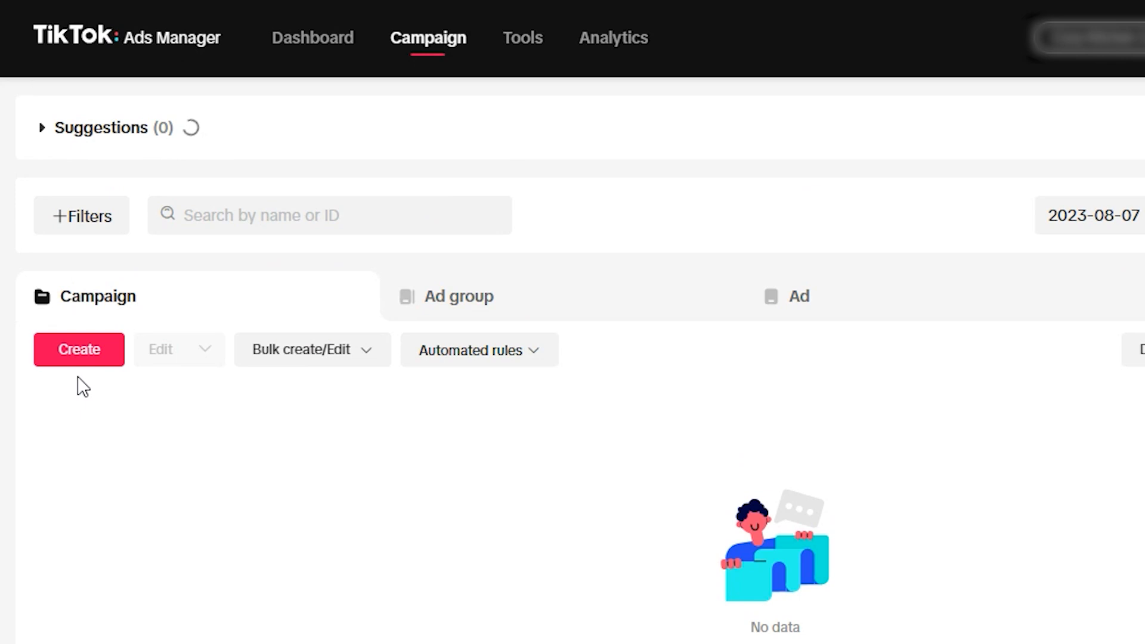
{"action": "left_click", "coordinate": [83, 358]}
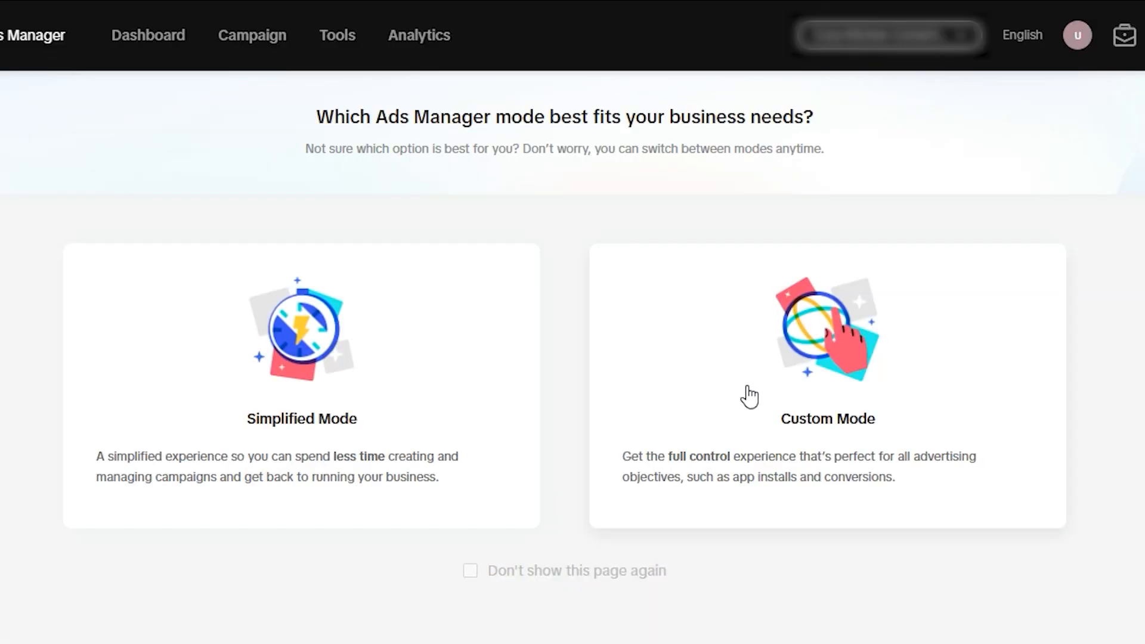
{"action": "left_click", "coordinate": [750, 396]}
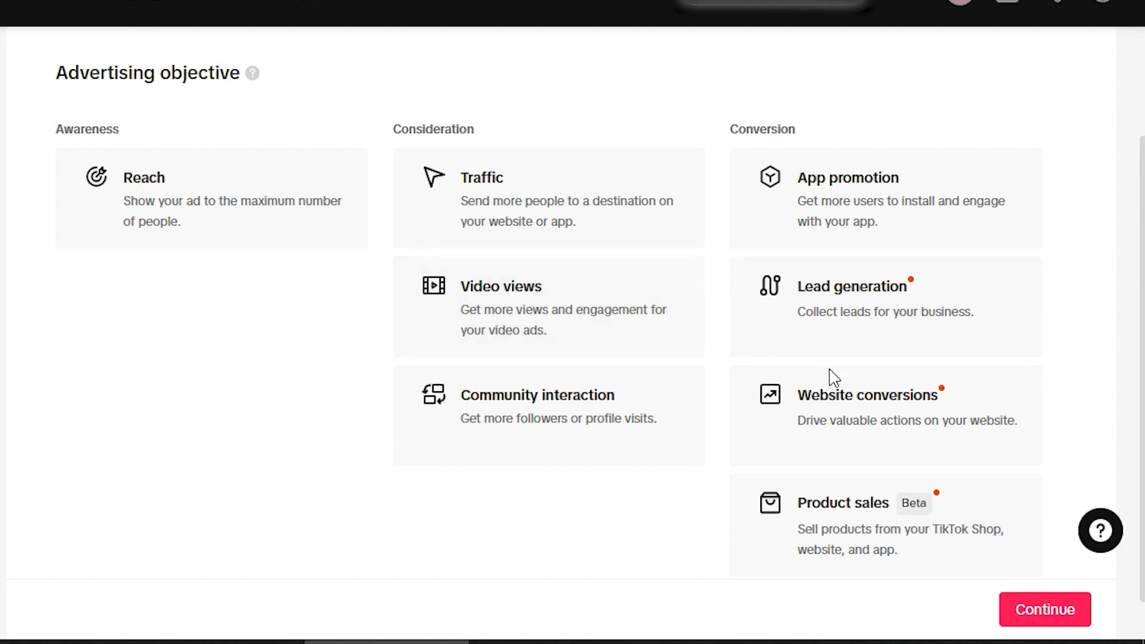
Step: Set the advertising objective to Website conversions, name the campaign "First campaign" and continue to the ad group setup
{"action": "mouse_move", "coordinate": [924, 419]}
{"action": "left_click", "coordinate": [902, 390]}
{"action": "scroll", "coordinate": [901, 392], "scroll_direction": "down", "scroll_amount": 7}
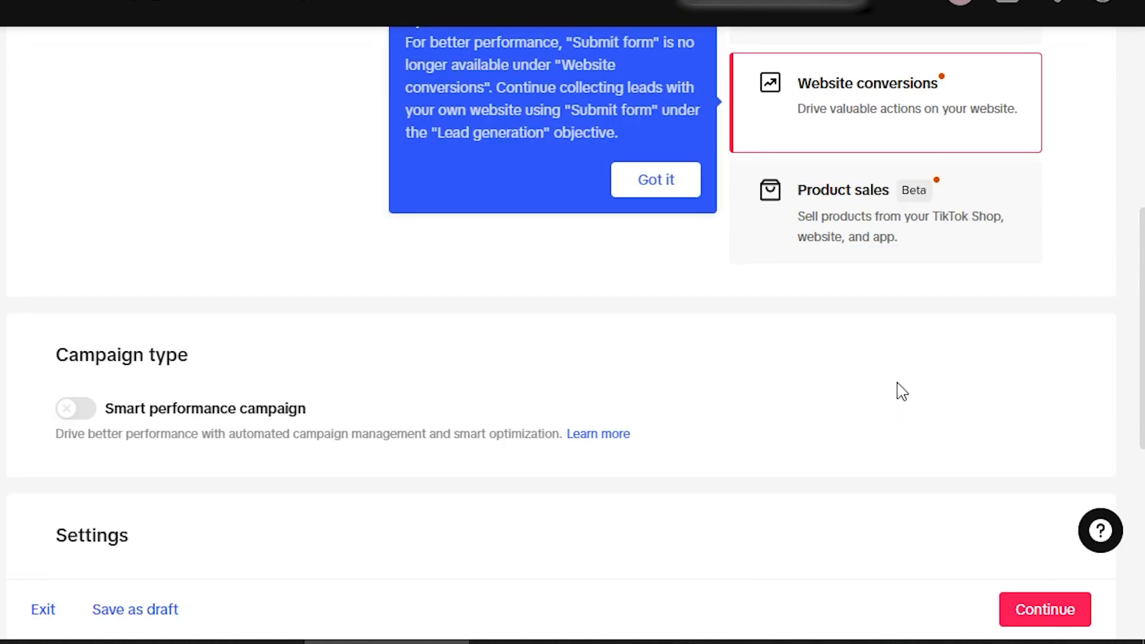
{"action": "type", "text": "First campaign"}
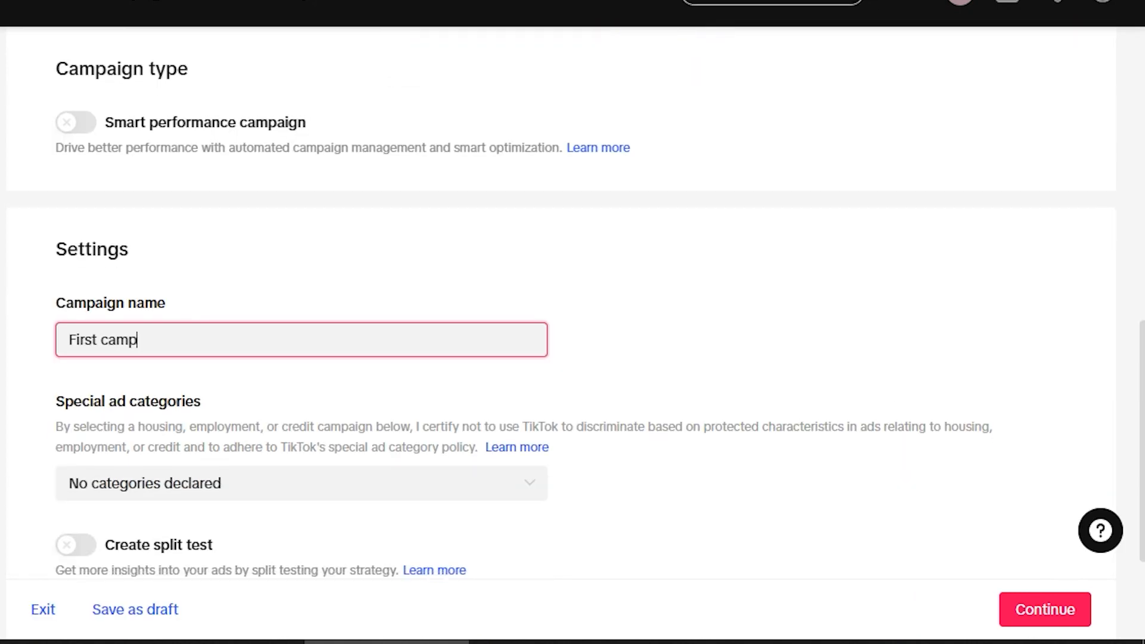
{"action": "scroll", "coordinate": [573, 310], "scroll_direction": "down", "scroll_amount": 3}
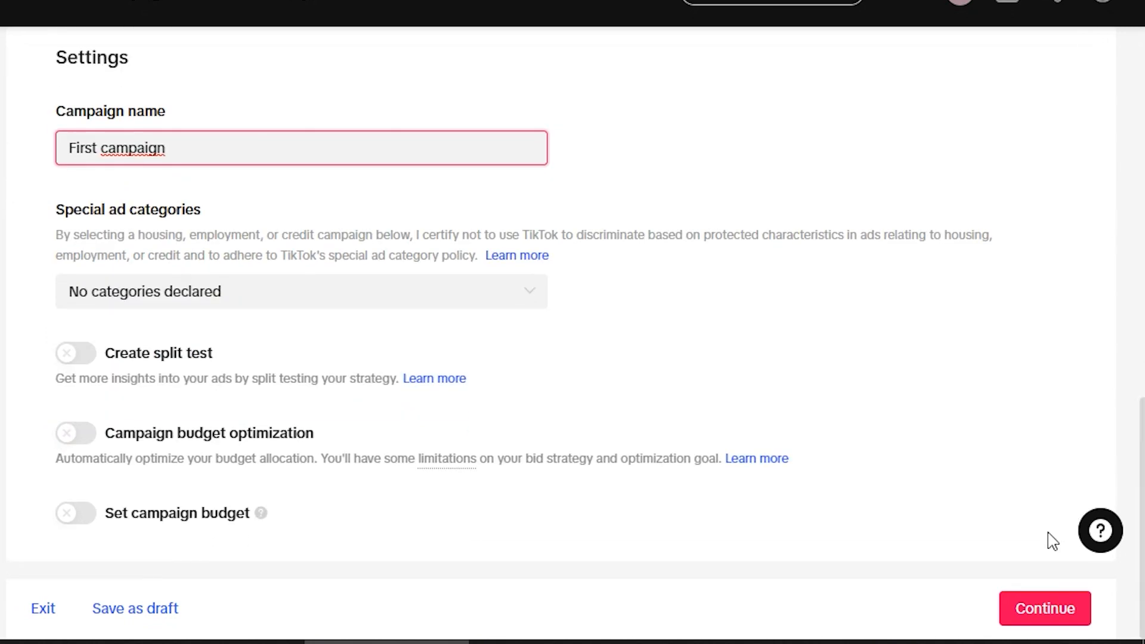
{"action": "left_click", "coordinate": [1040, 610]}
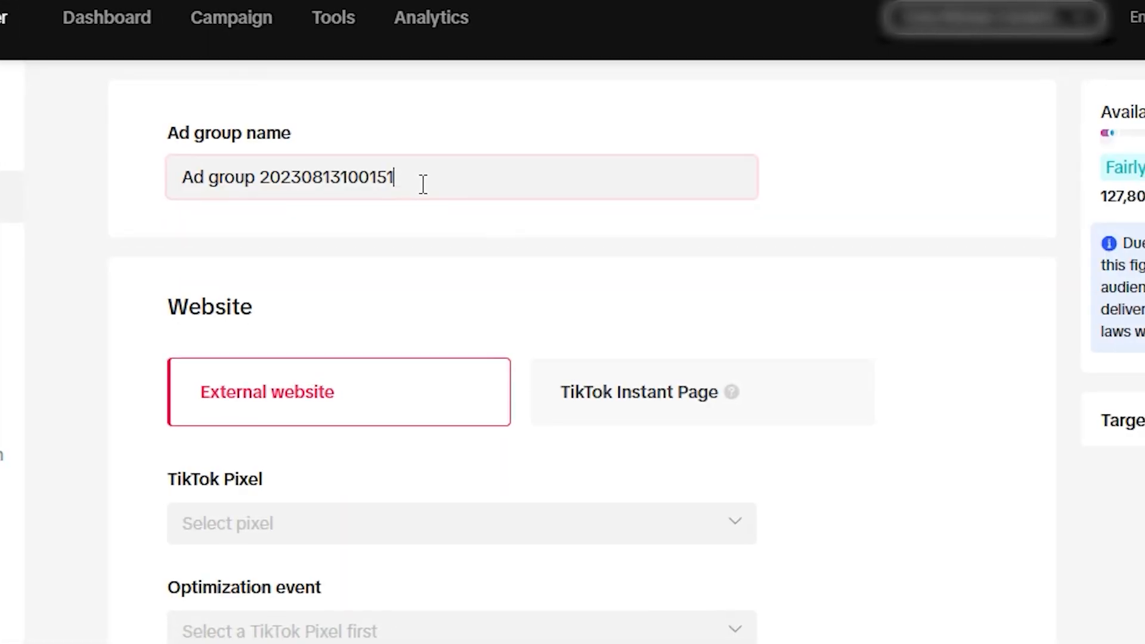
Step: Rename the ad group as "Broad"
{"action": "triple_click", "coordinate": [171, 182]}
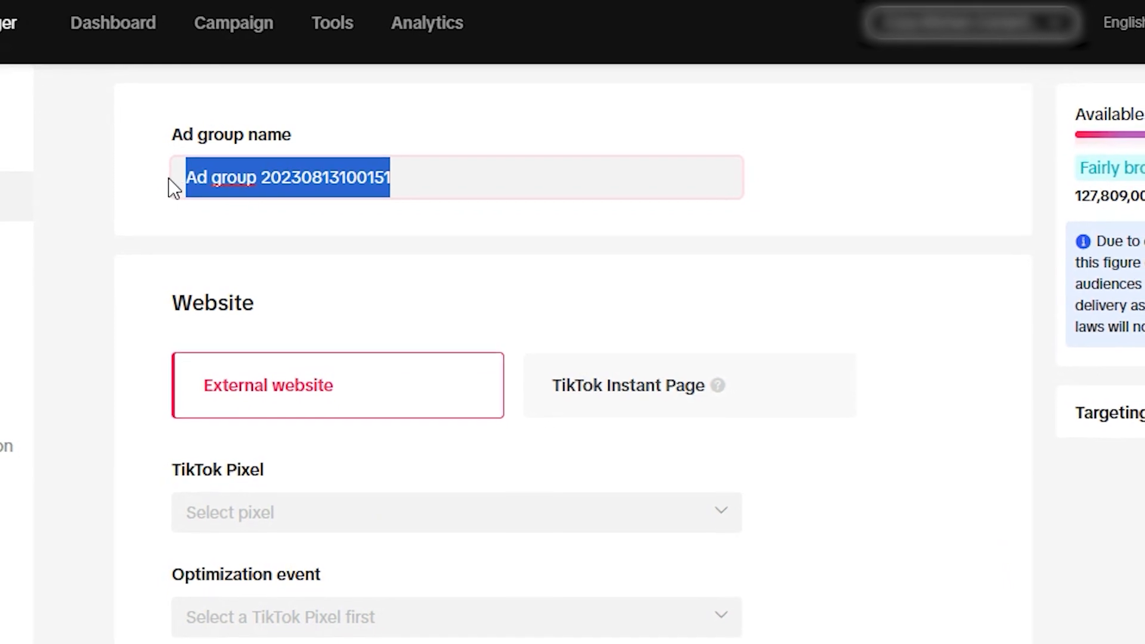
{"action": "type", "text": "Broad"}
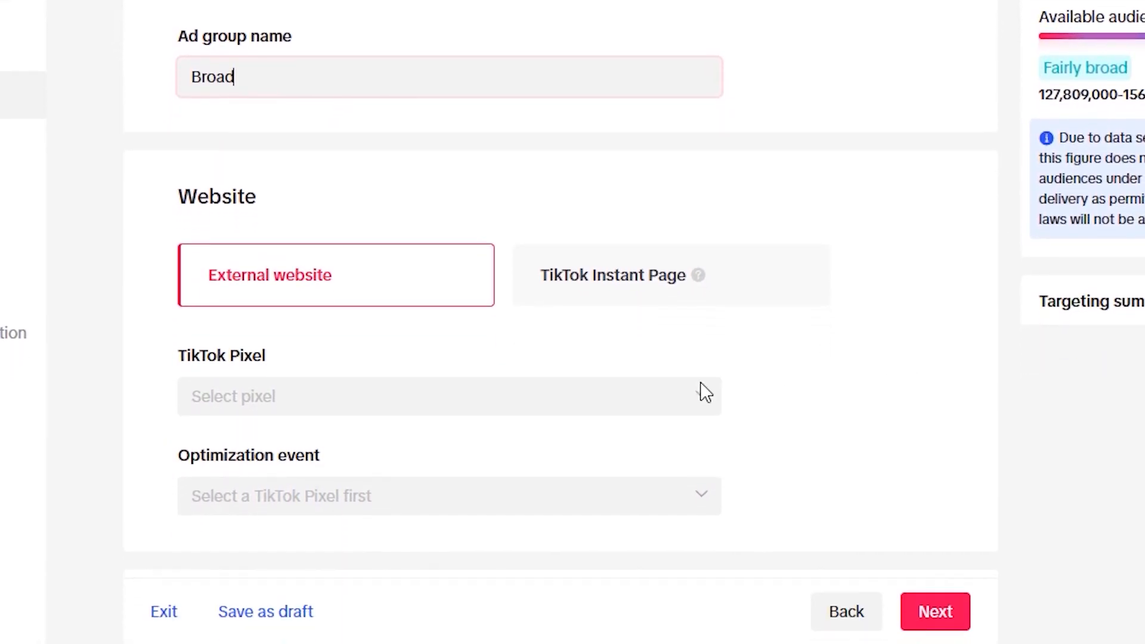
Step: Select the TikTok Pixel for Shopify for the Broad ad group and set the optimization event to Complete Payment
{"action": "left_click", "coordinate": [694, 497]}
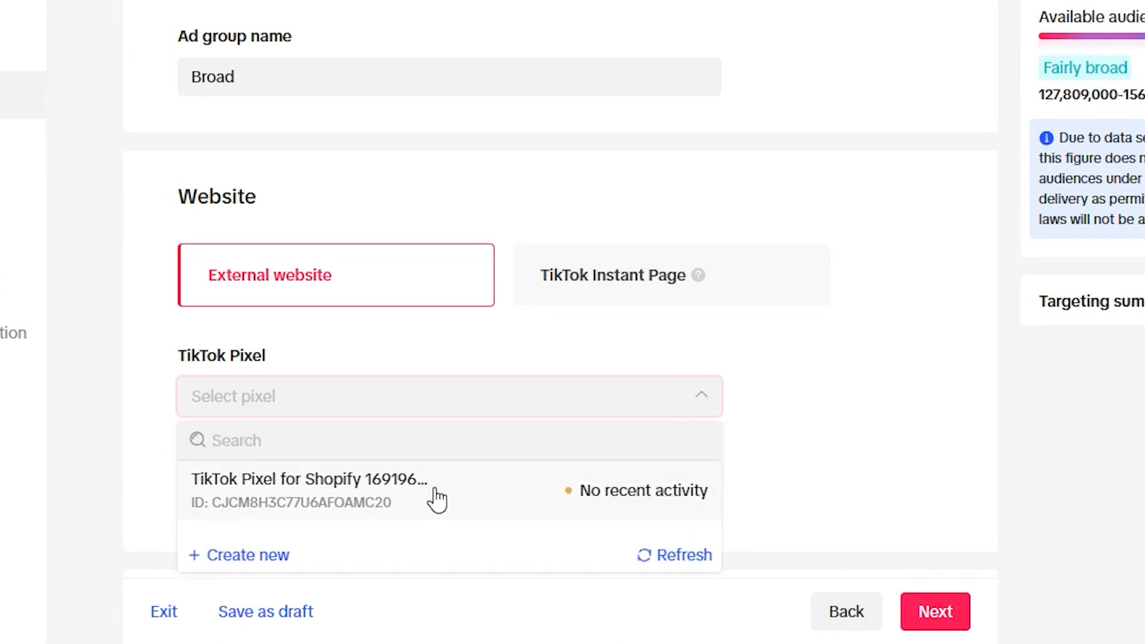
{"action": "left_click", "coordinate": [437, 499]}
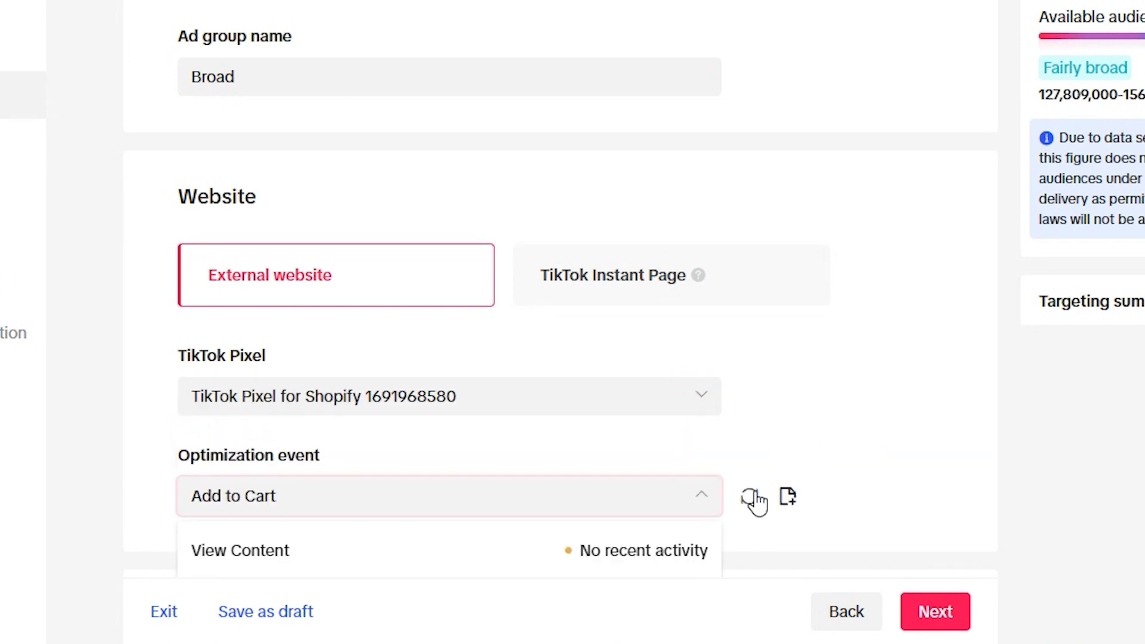
{"action": "scroll", "coordinate": [754, 501], "scroll_direction": "down", "scroll_amount": 5}
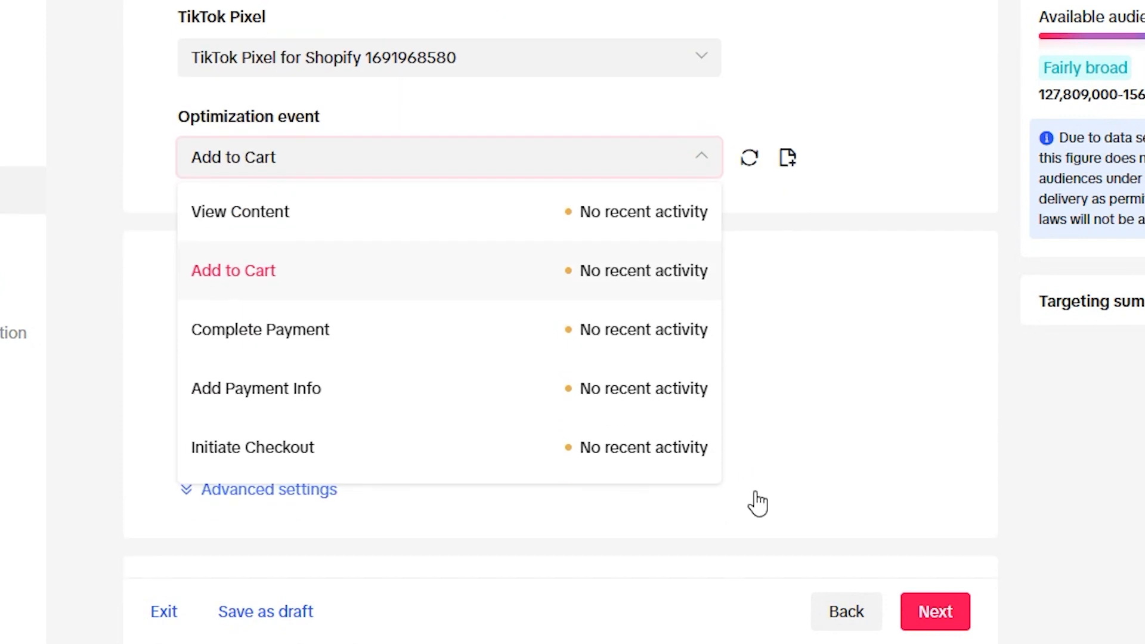
{"action": "left_click", "coordinate": [424, 339]}
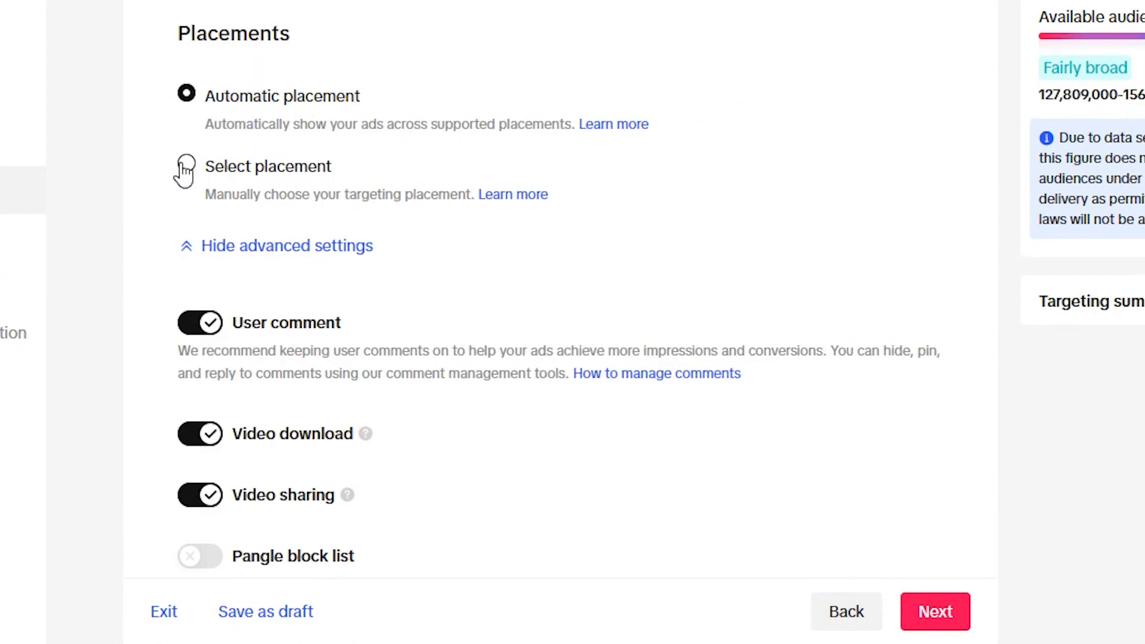
Step: Limit the ad placements to TikTok only, excluding Global App Bundle and Pangle, and turn off video download
{"action": "left_click", "coordinate": [186, 167]}
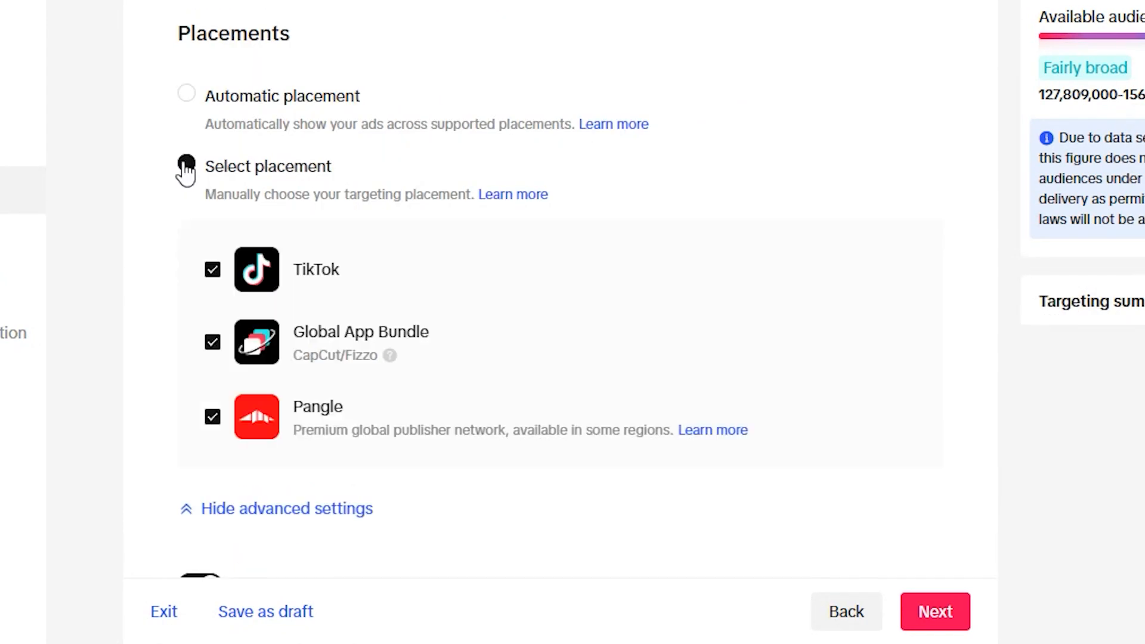
{"action": "left_click", "coordinate": [211, 343]}
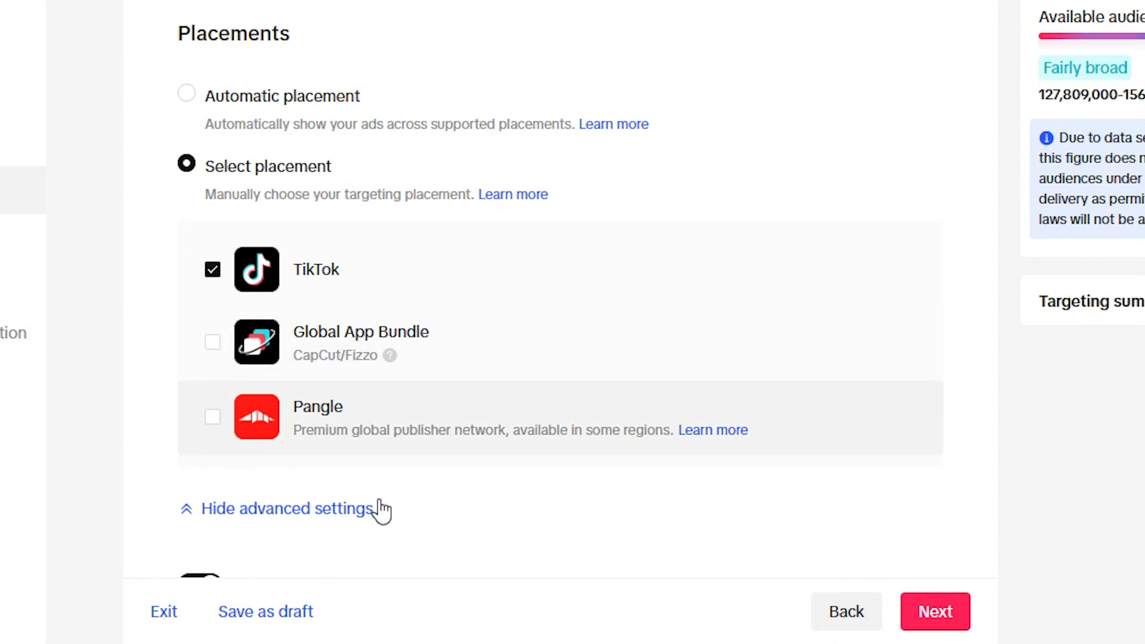
{"action": "scroll", "coordinate": [434, 514], "scroll_direction": "down", "scroll_amount": 4}
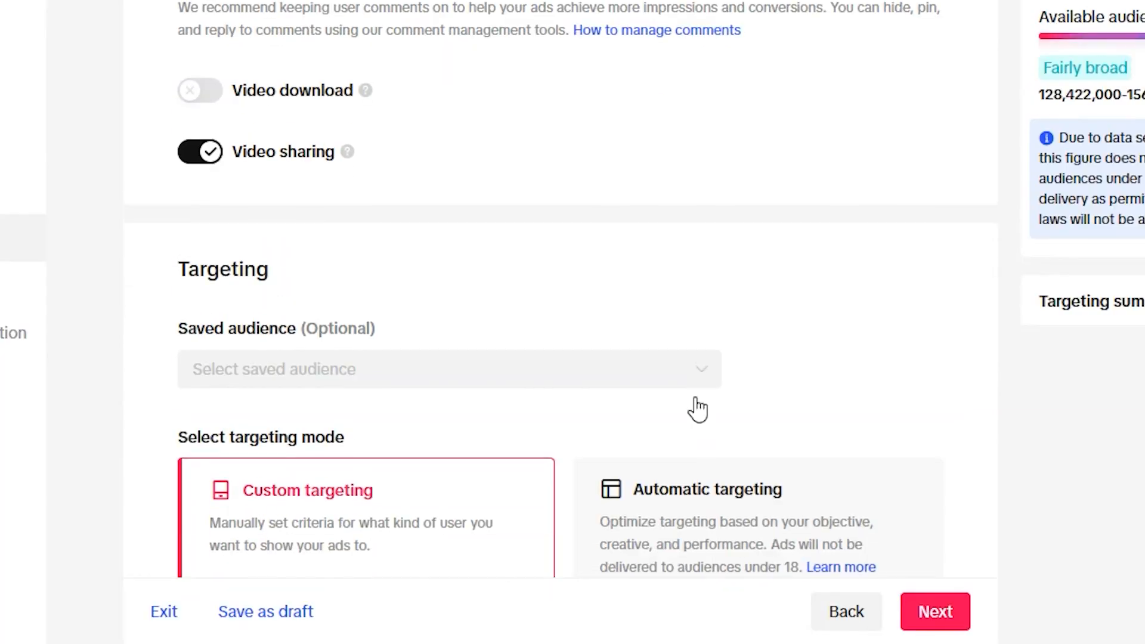
Step: Set the audience language to English in the ad group's demographic targeting
{"action": "scroll", "coordinate": [698, 410], "scroll_direction": "down", "scroll_amount": 4}
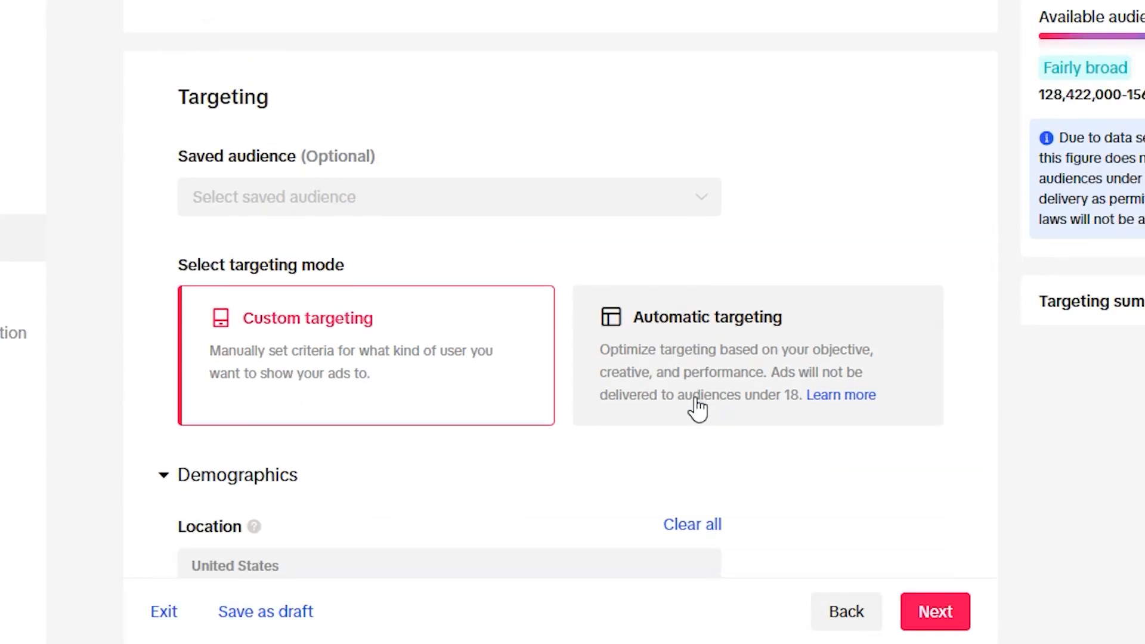
{"action": "scroll", "coordinate": [699, 408], "scroll_direction": "down", "scroll_amount": 5}
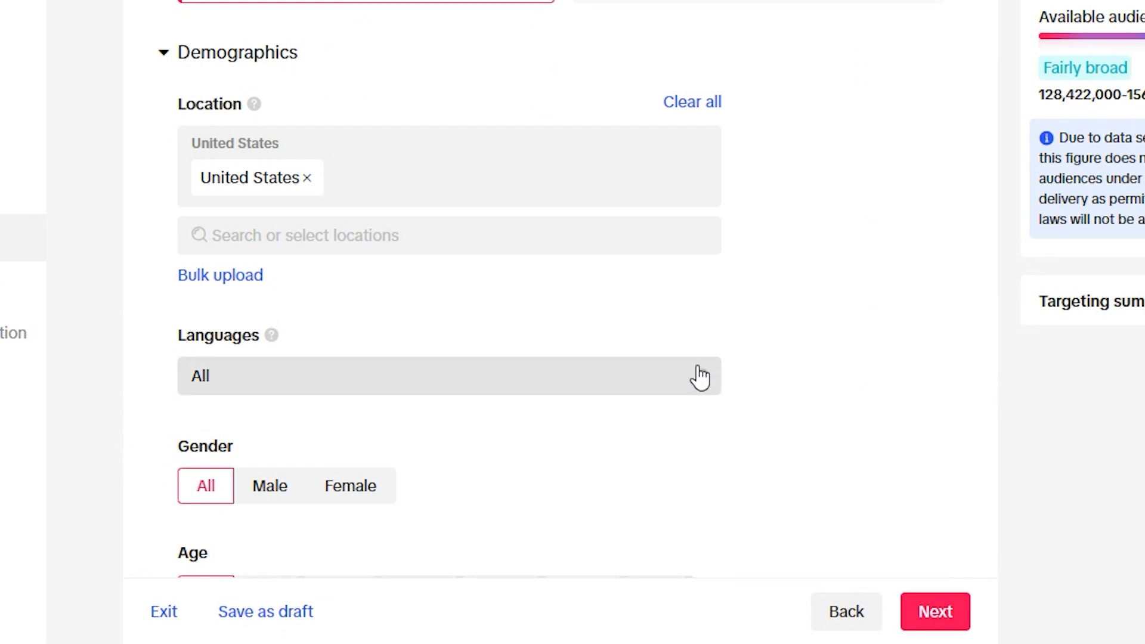
{"action": "left_click", "coordinate": [468, 390]}
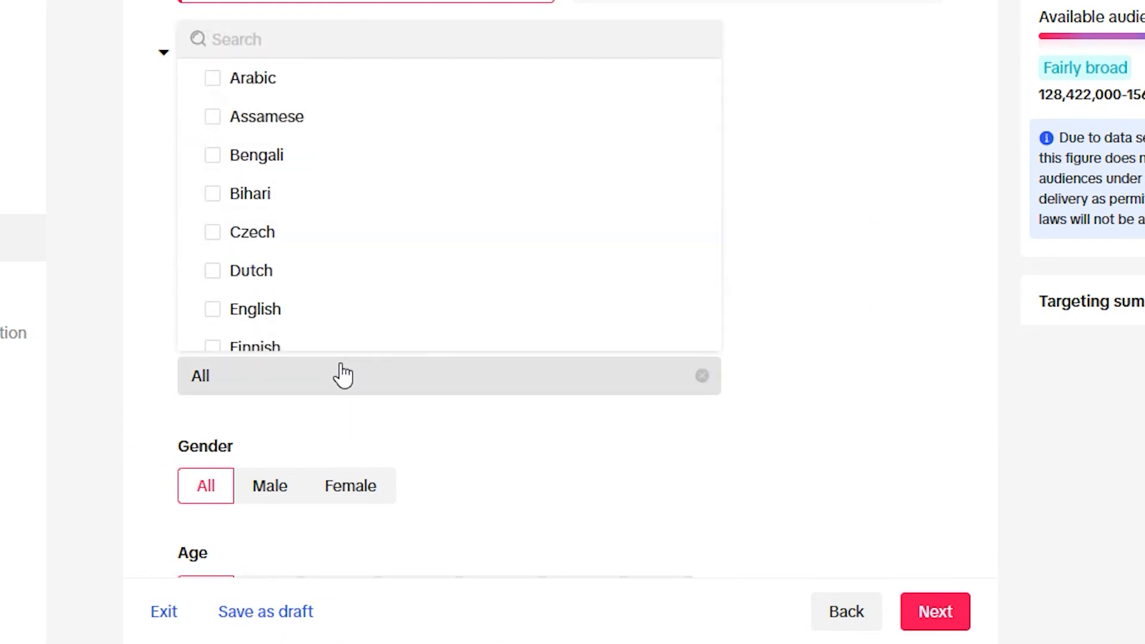
{"action": "left_click", "coordinate": [213, 309]}
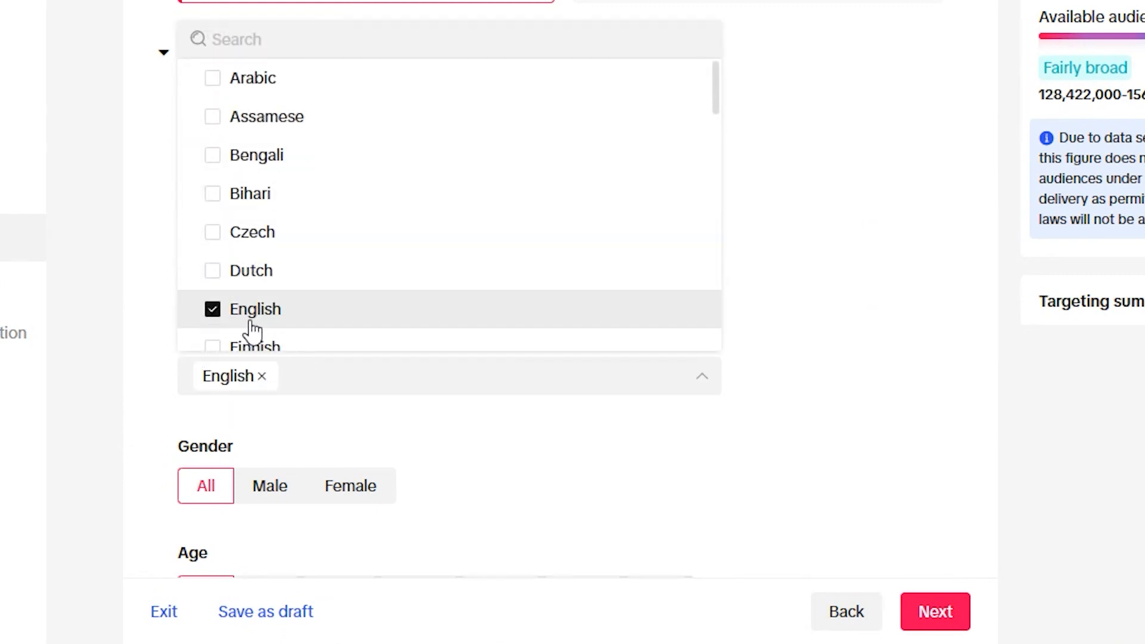
{"action": "left_click", "coordinate": [474, 435]}
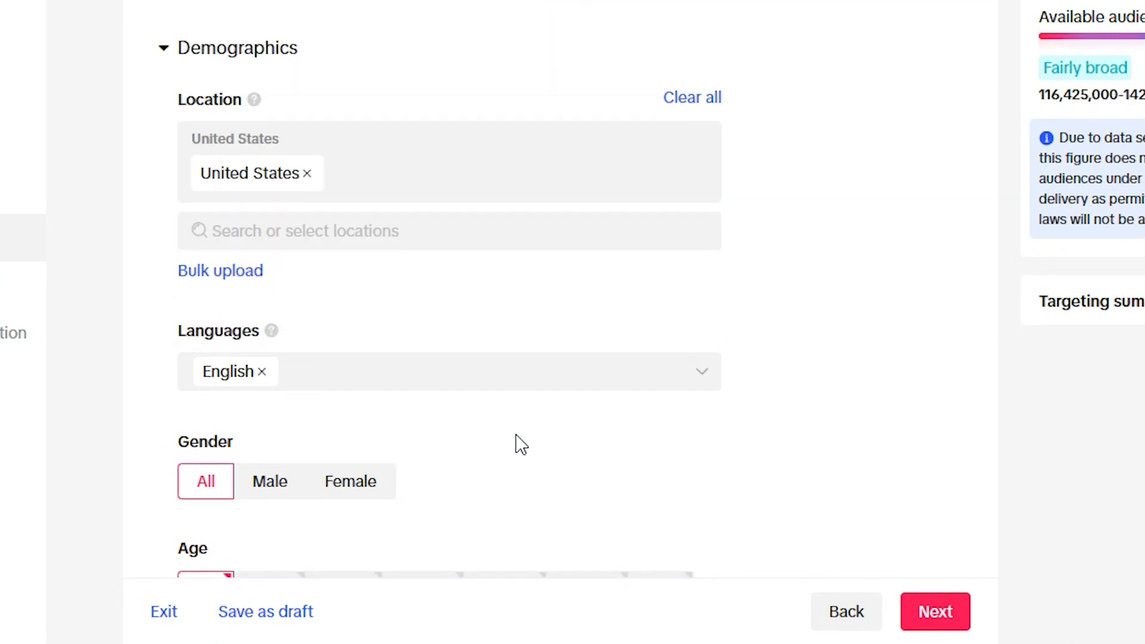
Step: Target the age groups 18-24, 25-34, 35-44, 45-54 and 55+ in the Broad ad group
{"action": "scroll", "coordinate": [519, 444], "scroll_direction": "down", "scroll_amount": 4}
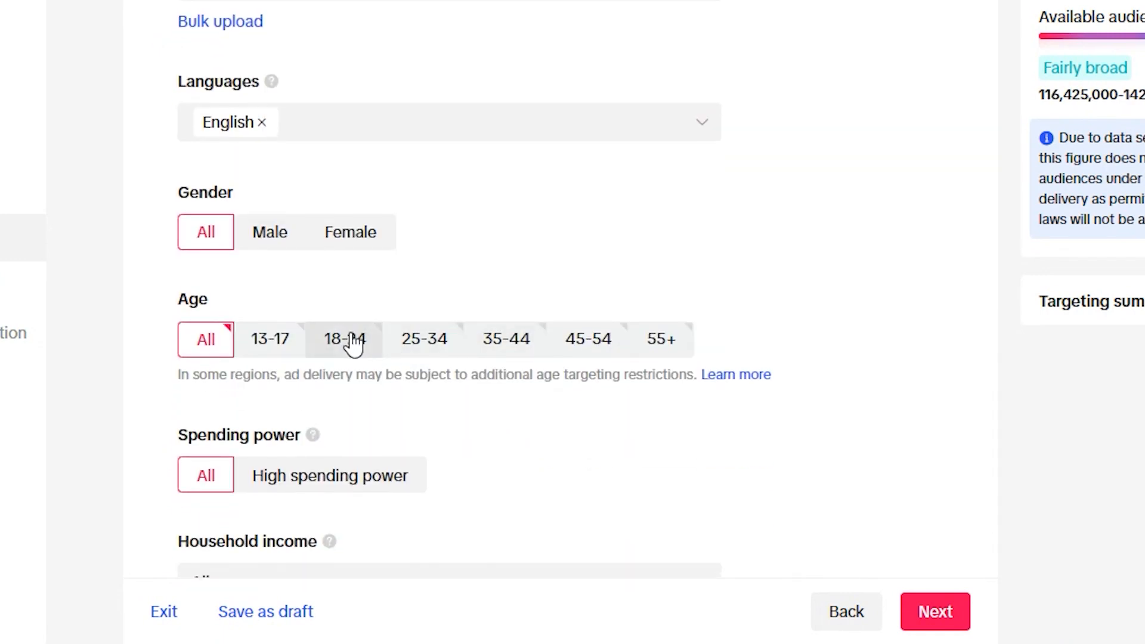
{"action": "left_click", "coordinate": [352, 340]}
{"action": "left_click", "coordinate": [439, 345]}
{"action": "left_click", "coordinate": [507, 341]}
{"action": "left_click", "coordinate": [594, 346]}
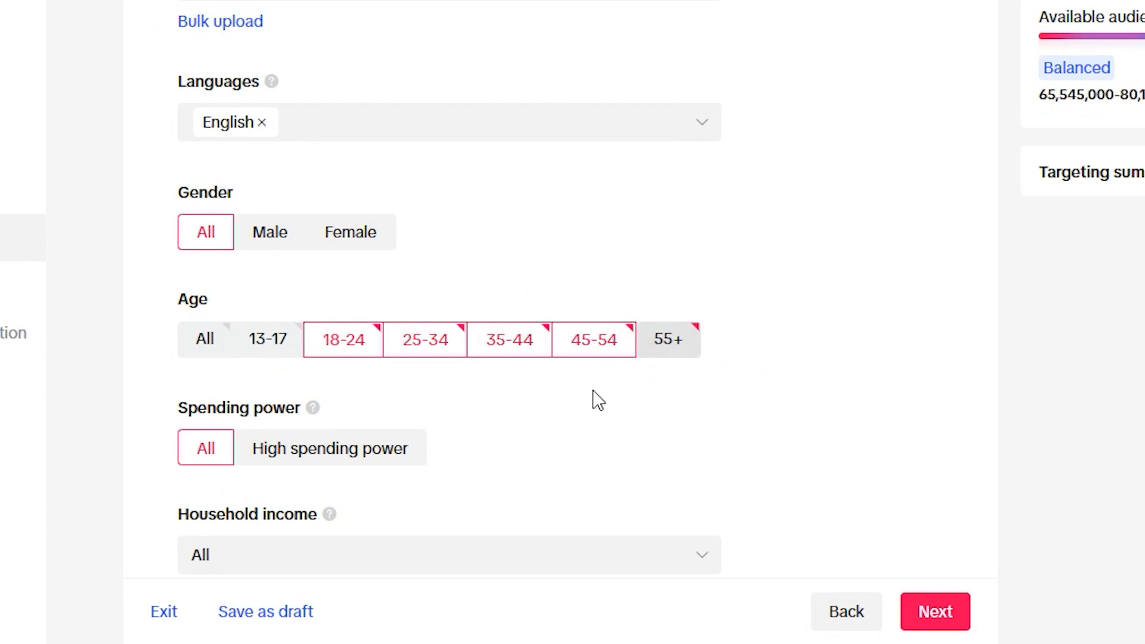
Step: Leave the audience, interests and targeting expansion options unset and continue to the ad setup
{"action": "scroll", "coordinate": [635, 436], "scroll_direction": "down", "scroll_amount": 7}
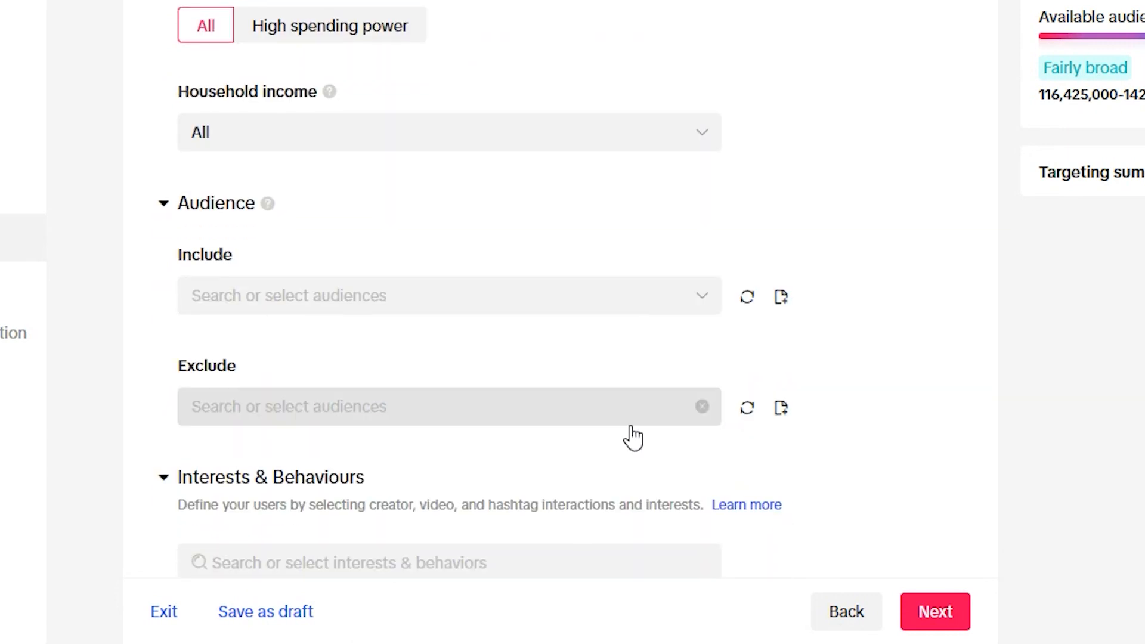
{"action": "scroll", "coordinate": [634, 437], "scroll_direction": "down", "scroll_amount": 3}
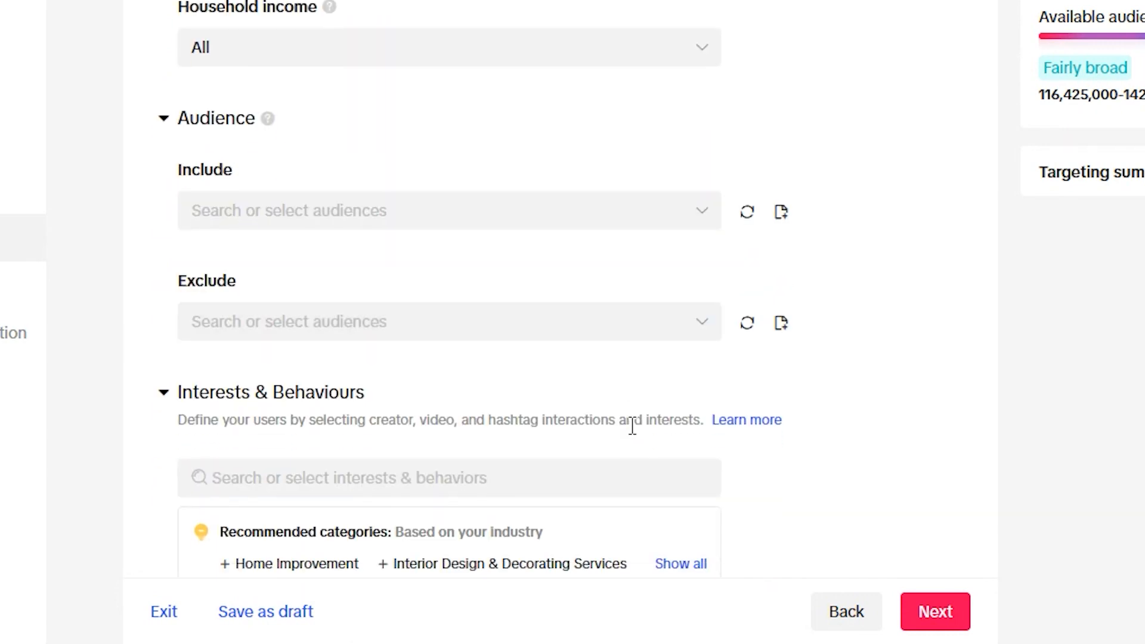
{"action": "scroll", "coordinate": [635, 436], "scroll_direction": "down", "scroll_amount": 7}
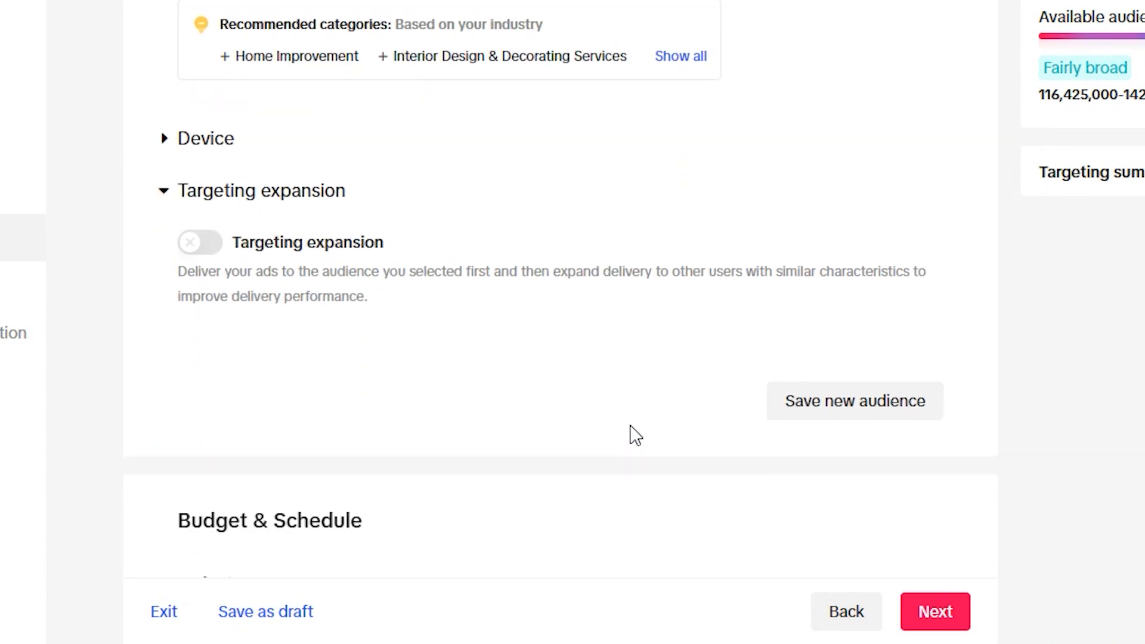
{"action": "scroll", "coordinate": [635, 435], "scroll_direction": "down", "scroll_amount": 6}
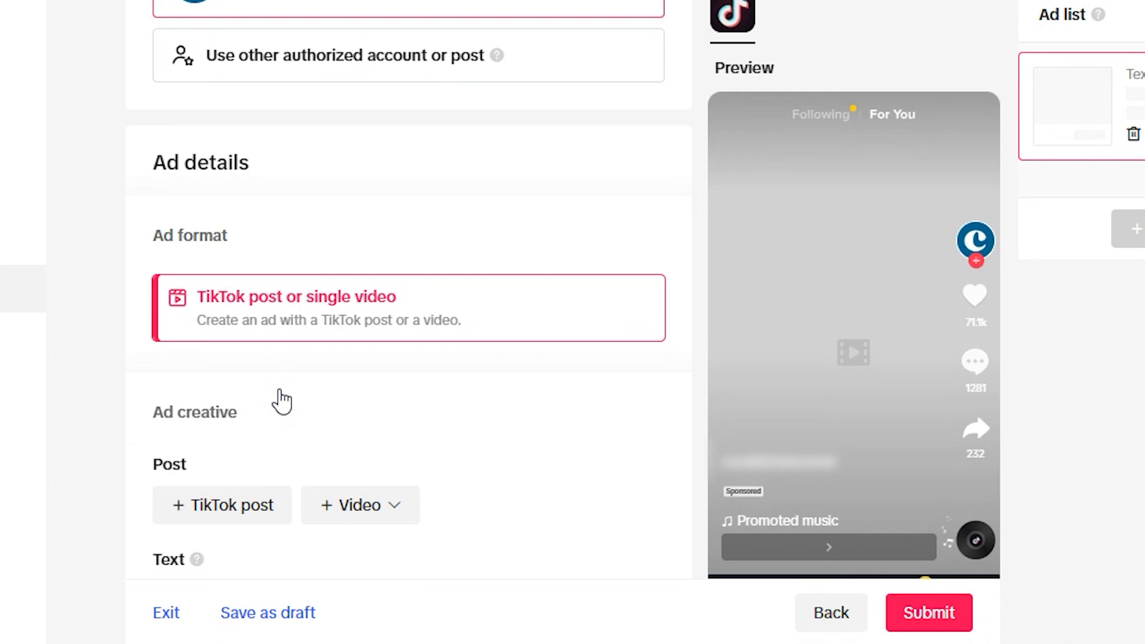
Step: Add the existing TikTok post "this gadget saves you time and especially money!" as the ad creative
{"action": "scroll", "coordinate": [281, 401], "scroll_direction": "down", "scroll_amount": 3}
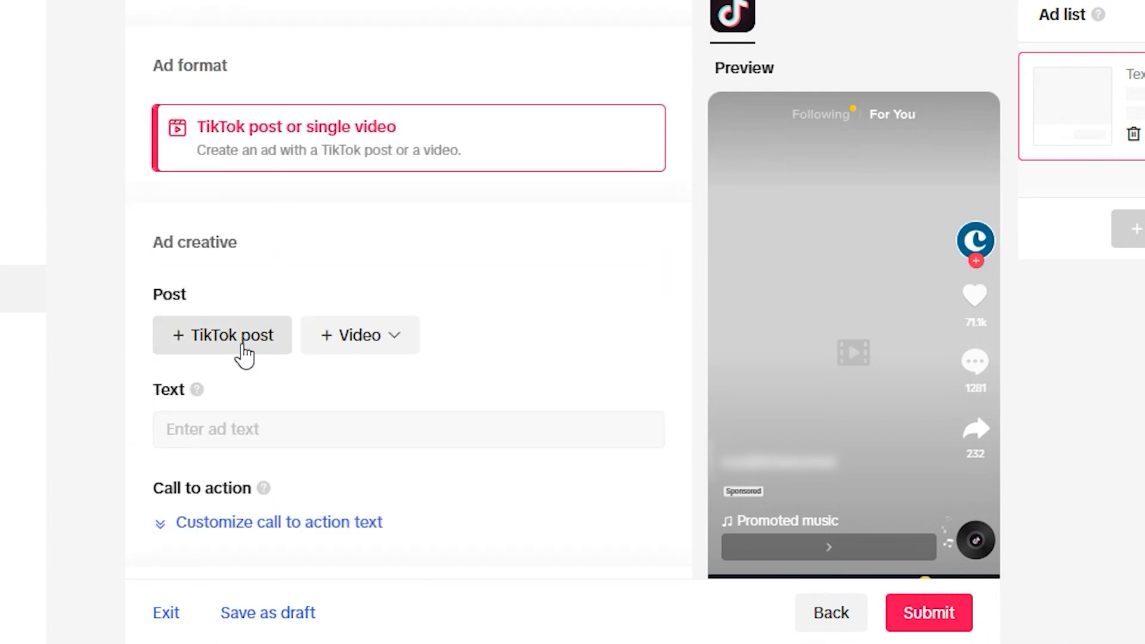
{"action": "left_click", "coordinate": [245, 352]}
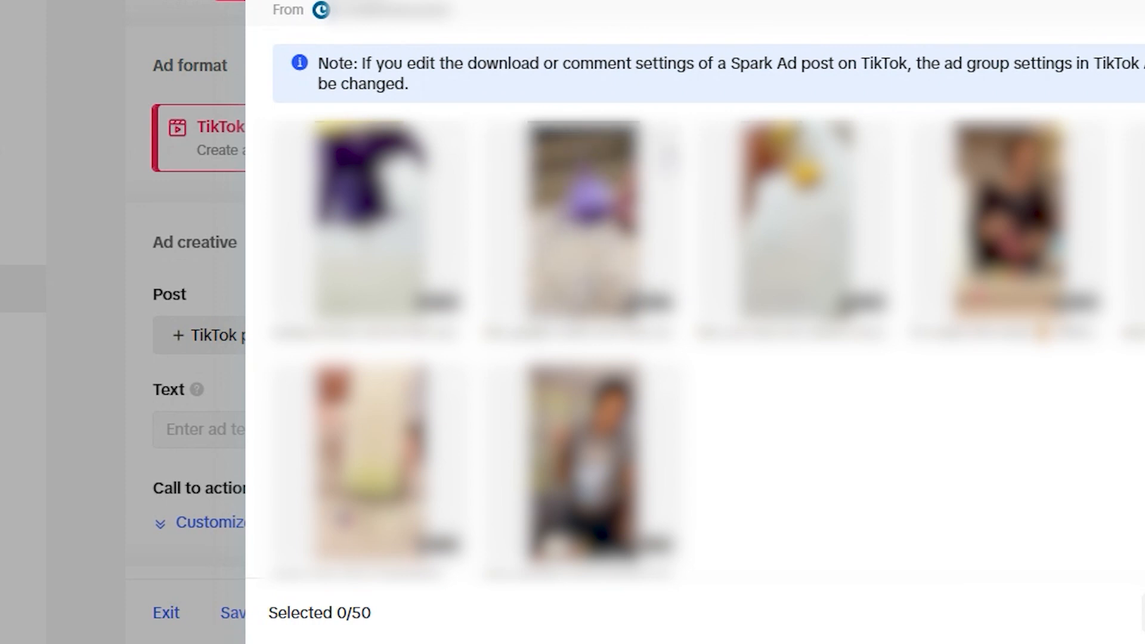
{"action": "left_click", "coordinate": [583, 218]}
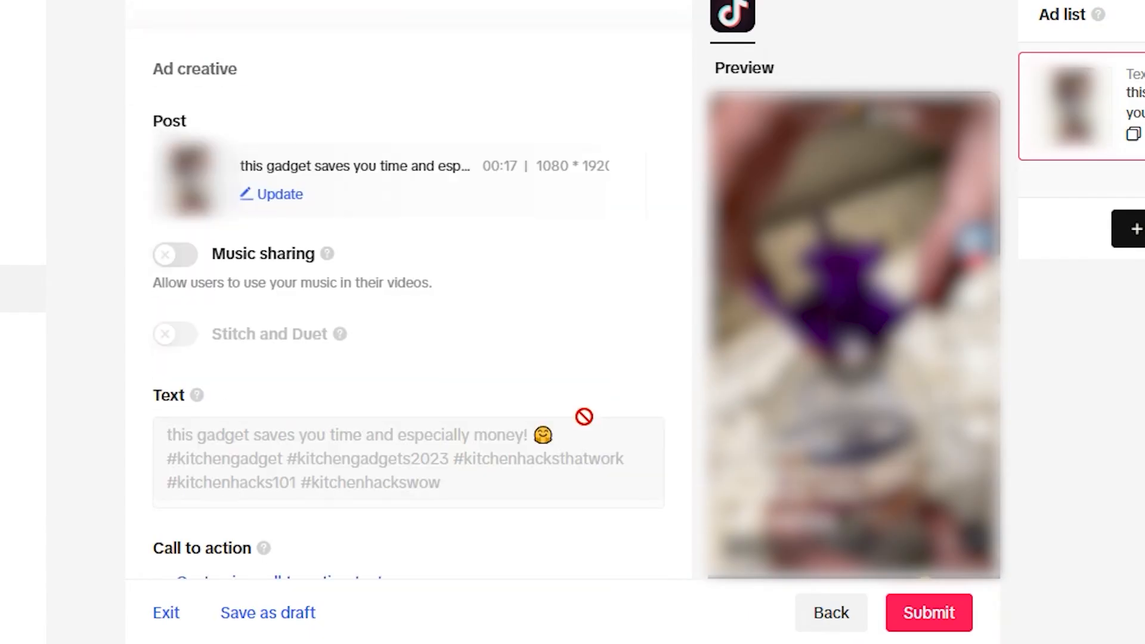
Step: Paste the store's product page link ending in /products/order as the ad's destination URL
{"action": "scroll", "coordinate": [585, 427], "scroll_direction": "down", "scroll_amount": 10}
{"action": "left_click", "coordinate": [226, 333]}
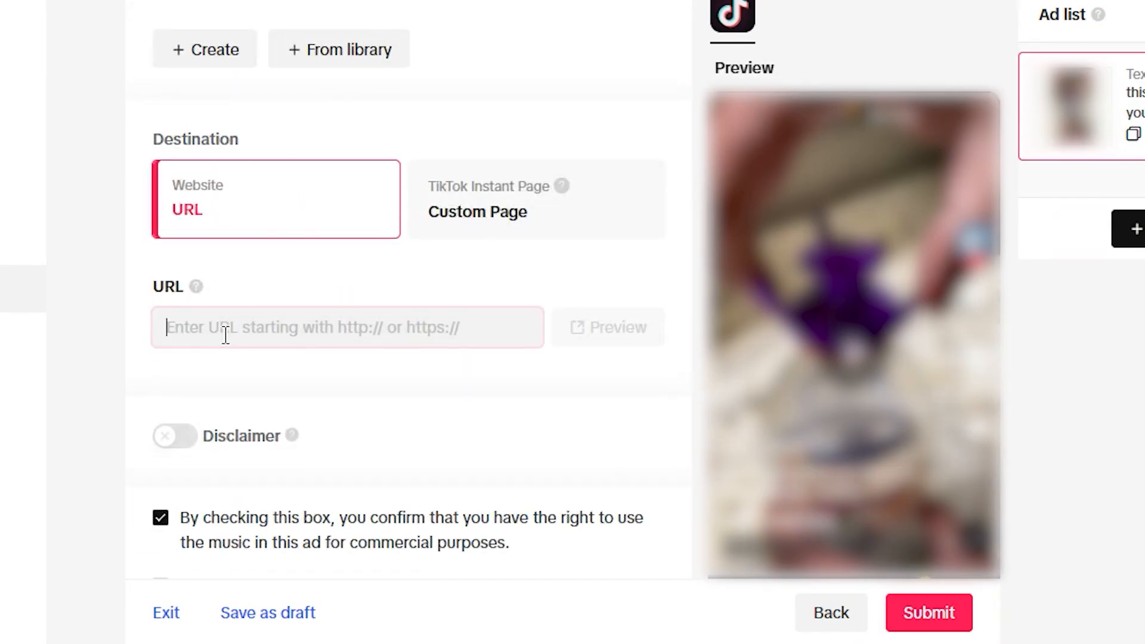
{"action": "key", "text": "ctrl+v"}
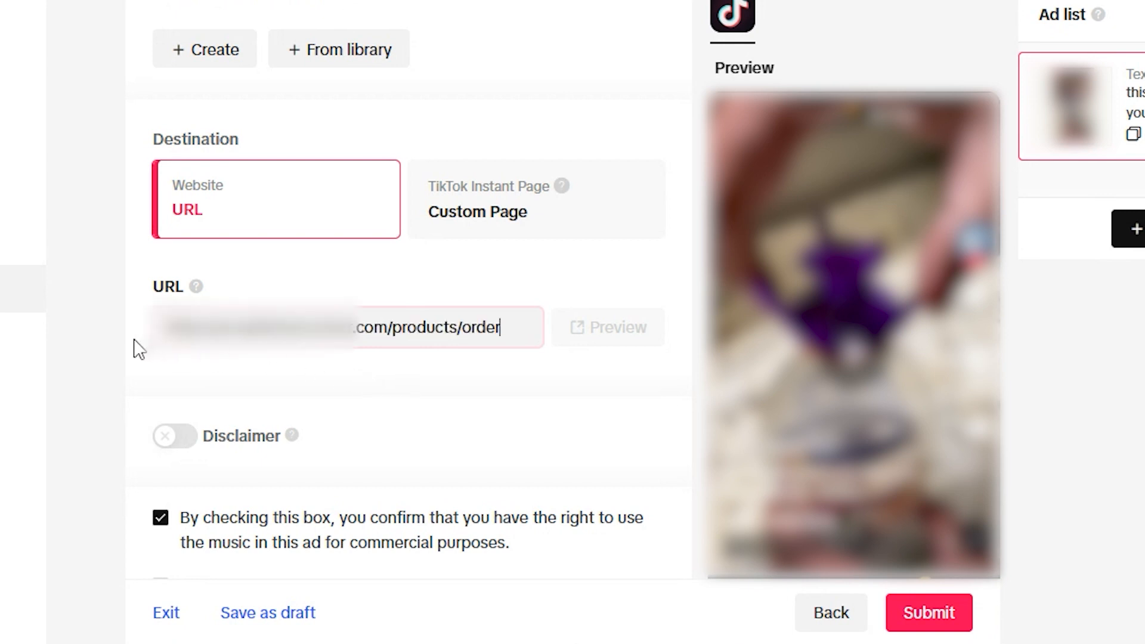
{"action": "left_click", "coordinate": [87, 406]}
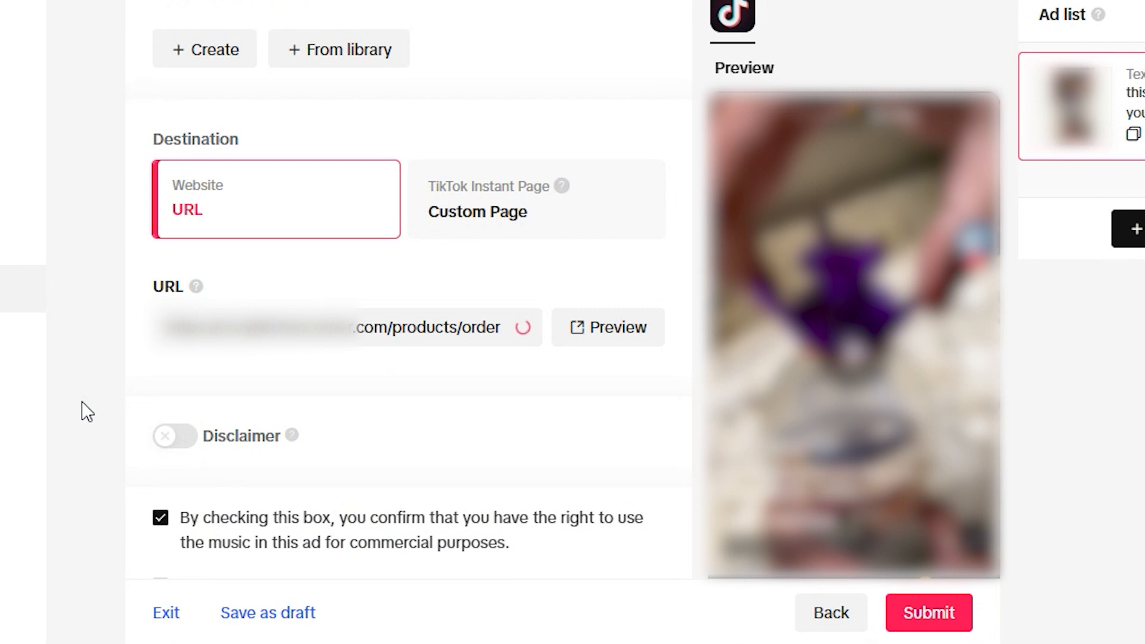
Step: Submit the ad without adding third-party tracking and confirm the submission
{"action": "scroll", "coordinate": [86, 412], "scroll_direction": "down", "scroll_amount": 12}
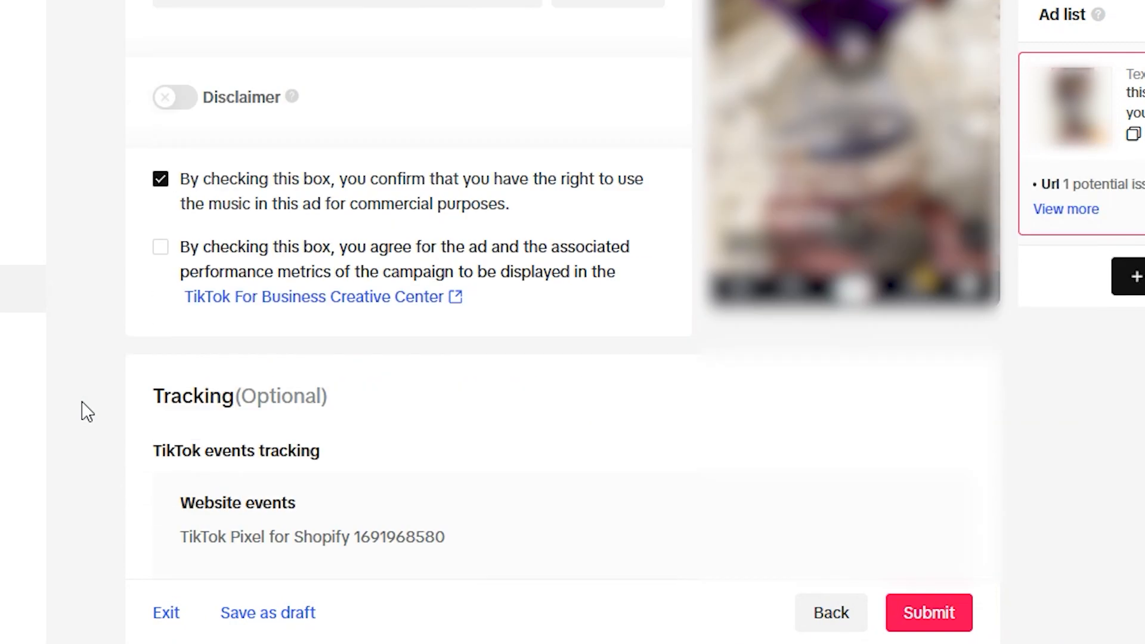
{"action": "scroll", "coordinate": [86, 411], "scroll_direction": "down", "scroll_amount": 3}
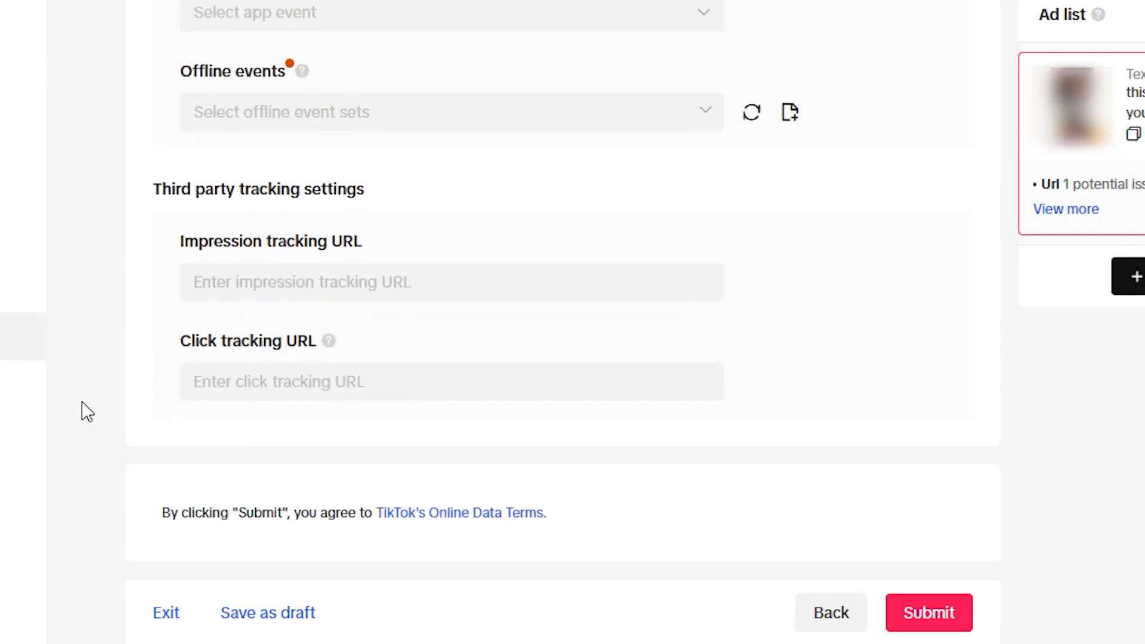
{"action": "left_click", "coordinate": [930, 611]}
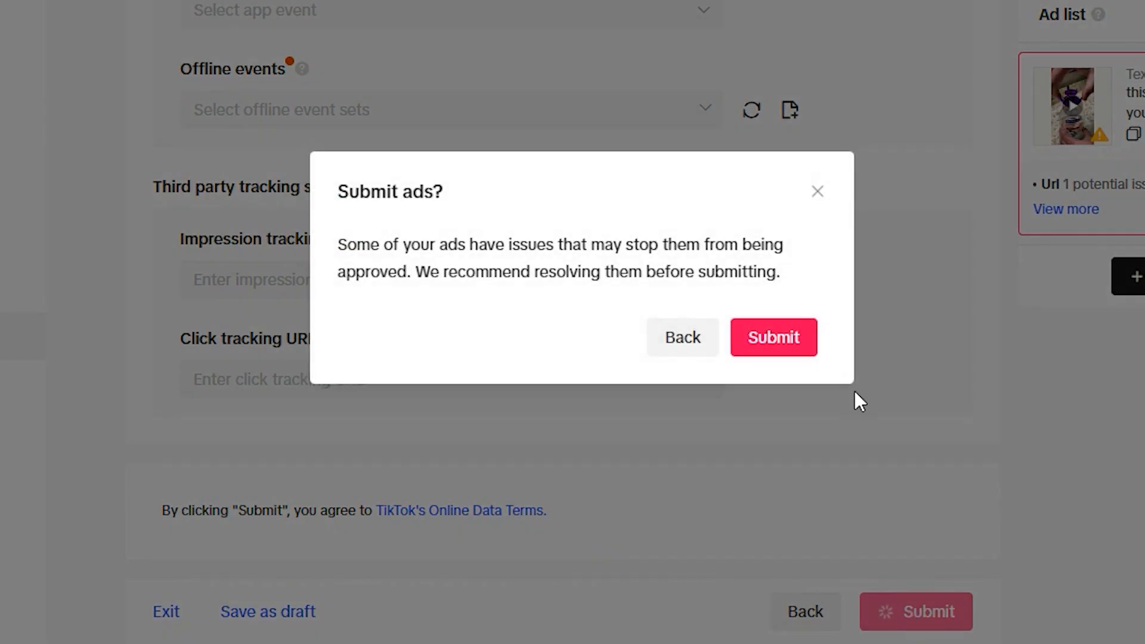
{"action": "left_click", "coordinate": [789, 339]}
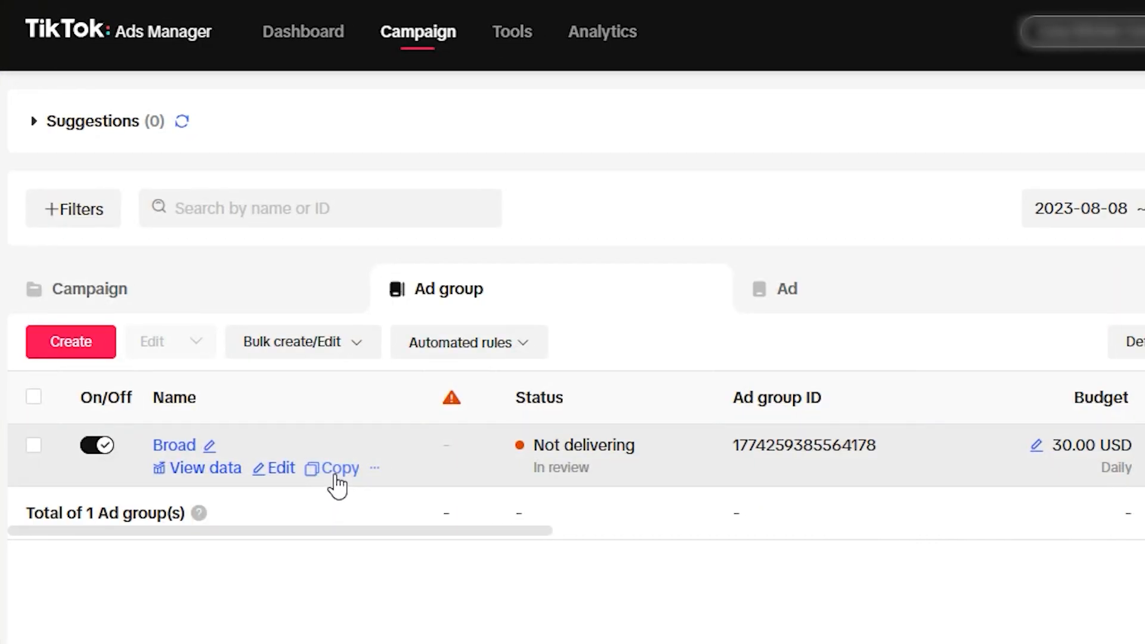
Step: Copy the Broad ad group once into the existing First campaign under the name "Specific"
{"action": "left_click", "coordinate": [336, 472]}
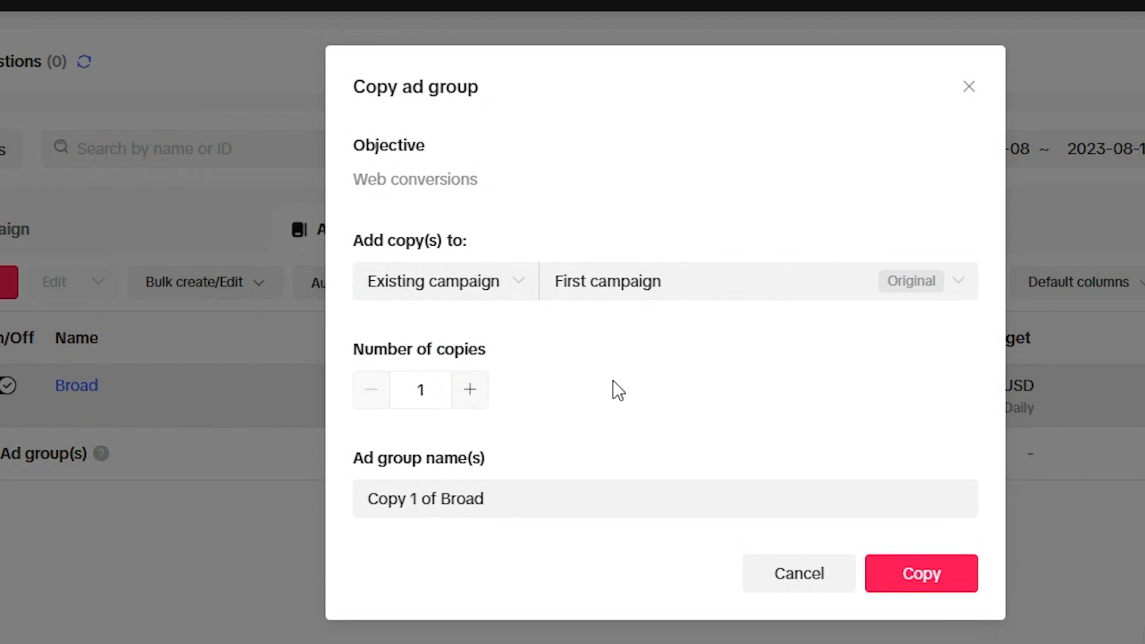
{"action": "left_click_drag", "start_coordinate": [538, 499], "coordinate": [212, 503]}
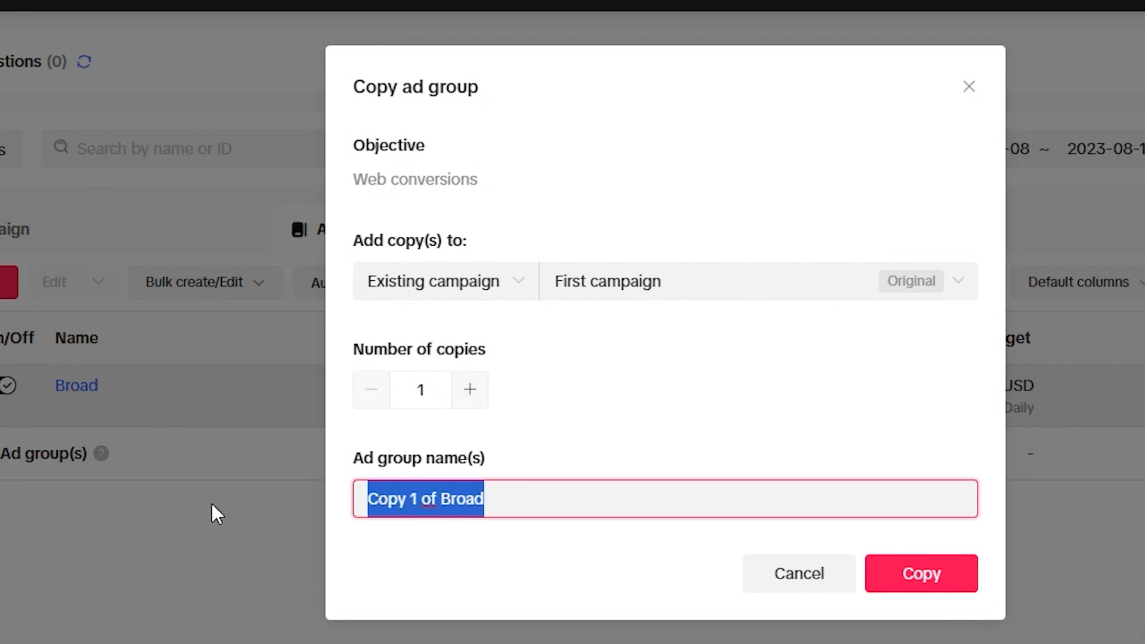
{"action": "type", "text": "Specific"}
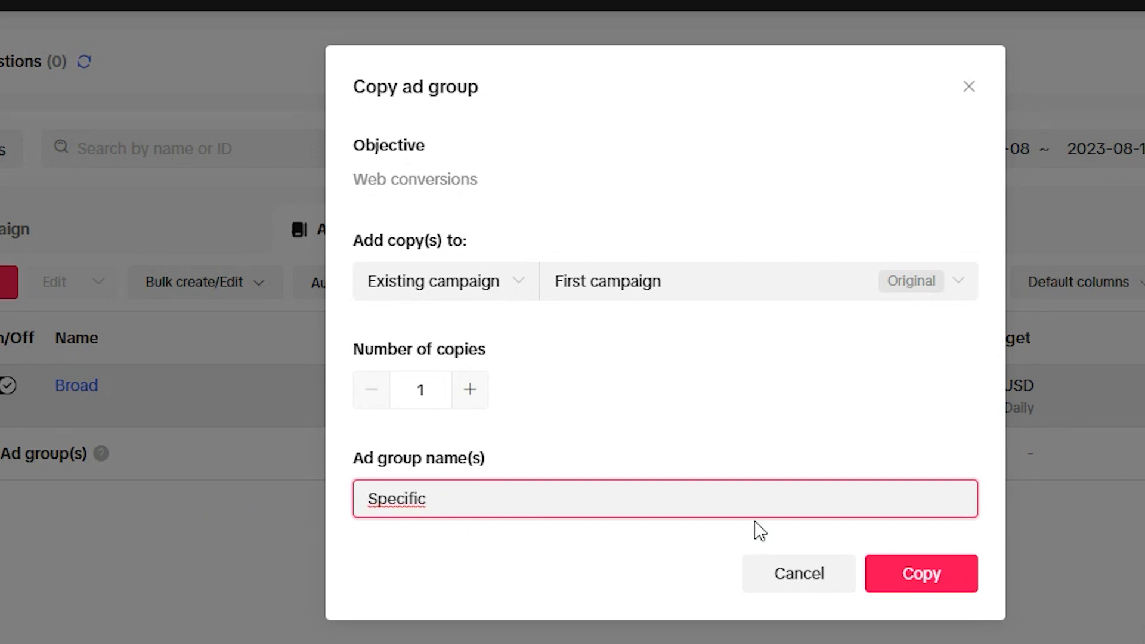
{"action": "left_click", "coordinate": [951, 588]}
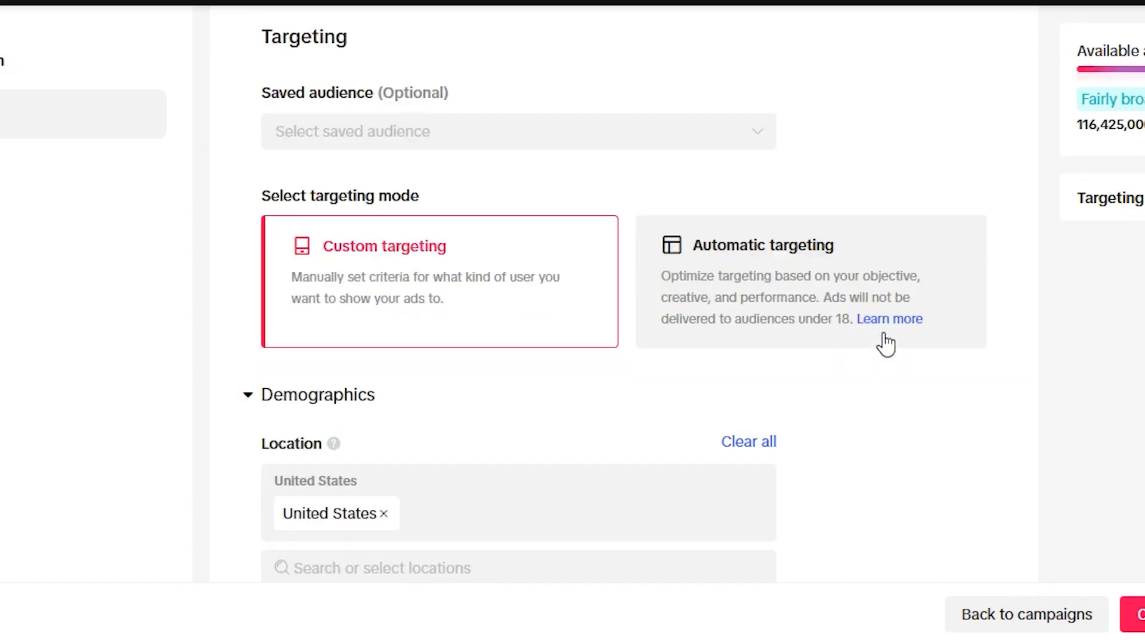
Step: Remove the 18-24 age group from the Specific ad group's targeting
{"action": "scroll", "coordinate": [889, 343], "scroll_direction": "down", "scroll_amount": 3}
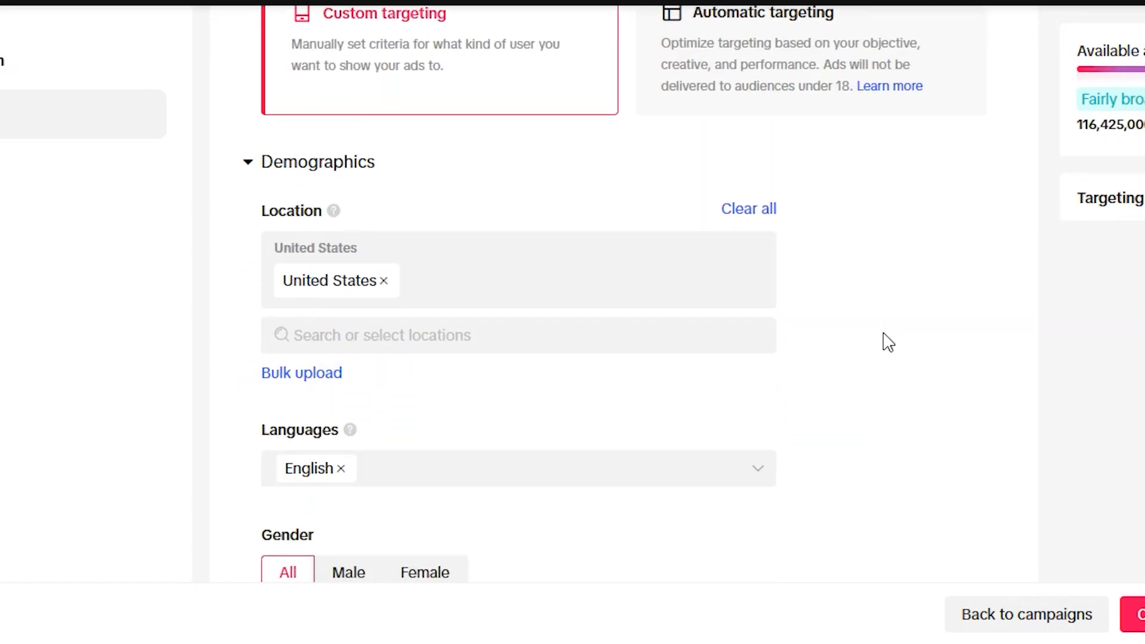
{"action": "scroll", "coordinate": [889, 343], "scroll_direction": "down", "scroll_amount": 4}
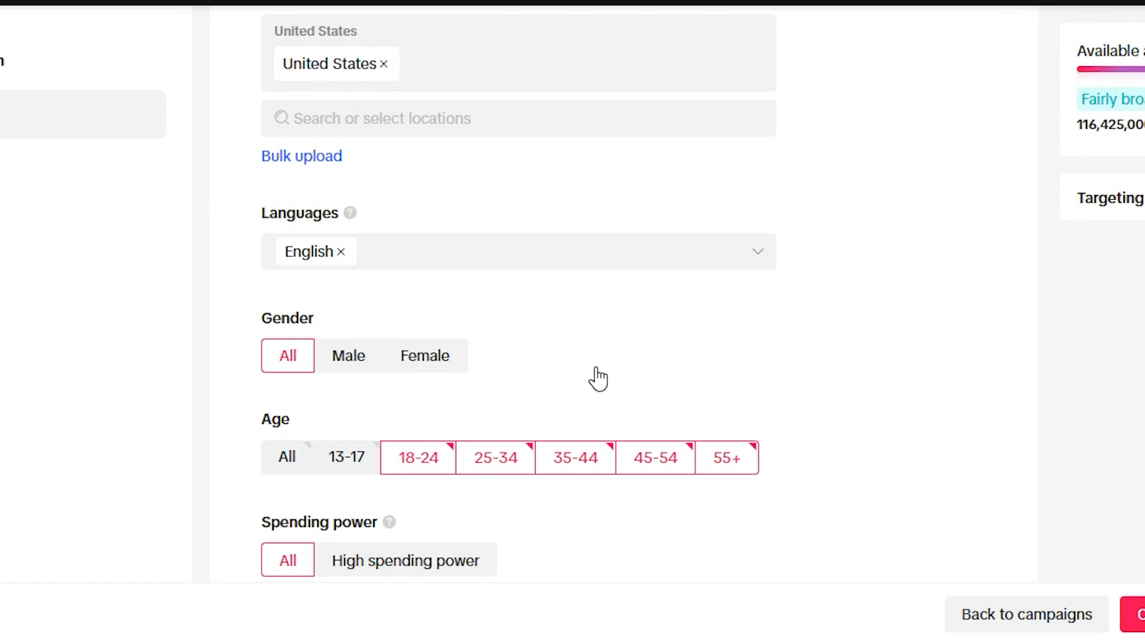
{"action": "left_click", "coordinate": [439, 455]}
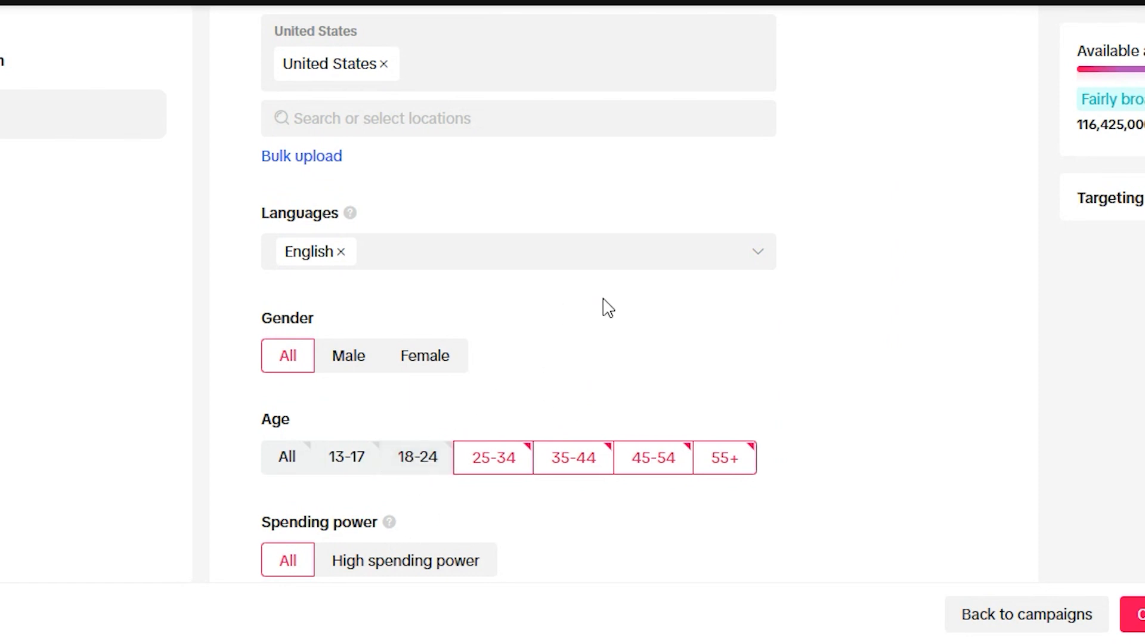
Step: Search the Specific ad group's interests and behaviours for "kitchen" and add the Kitchen Accessories interest
{"action": "scroll", "coordinate": [605, 307], "scroll_direction": "down", "scroll_amount": 2}
{"action": "scroll", "coordinate": [605, 307], "scroll_direction": "down", "scroll_amount": 7}
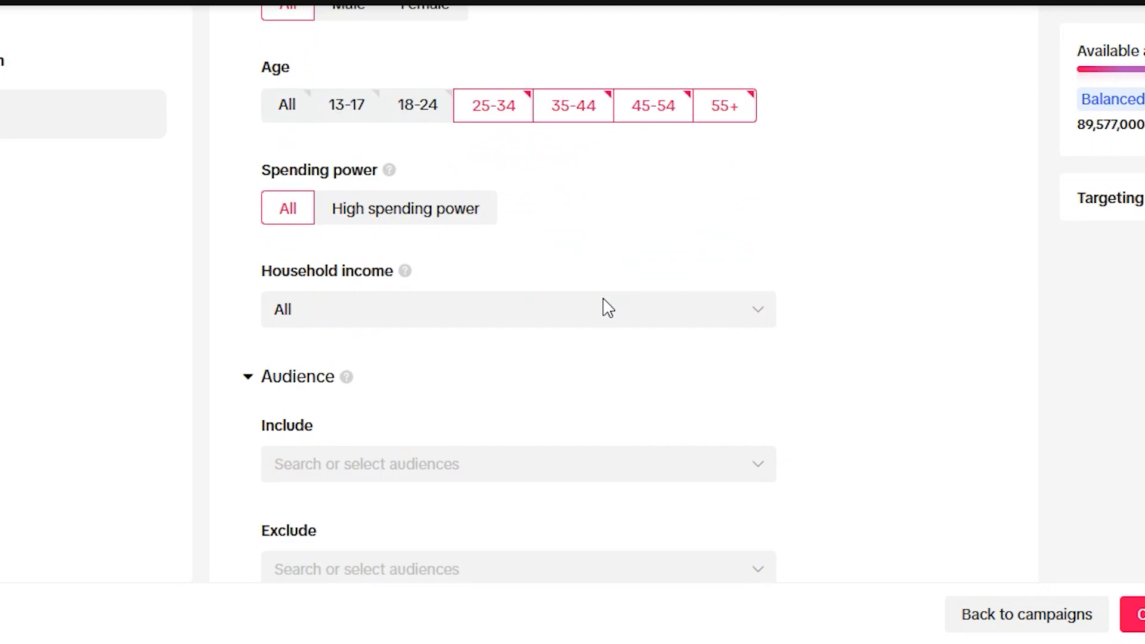
{"action": "scroll", "coordinate": [605, 310], "scroll_direction": "down", "scroll_amount": 4}
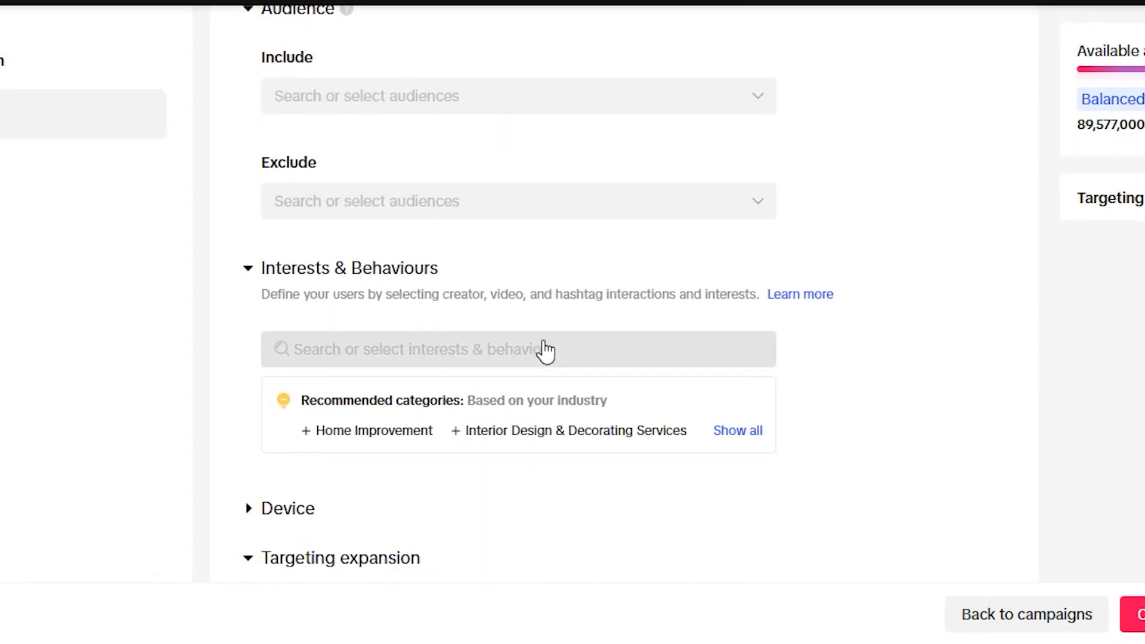
{"action": "left_click", "coordinate": [538, 356]}
{"action": "type", "text": "kitchen"}
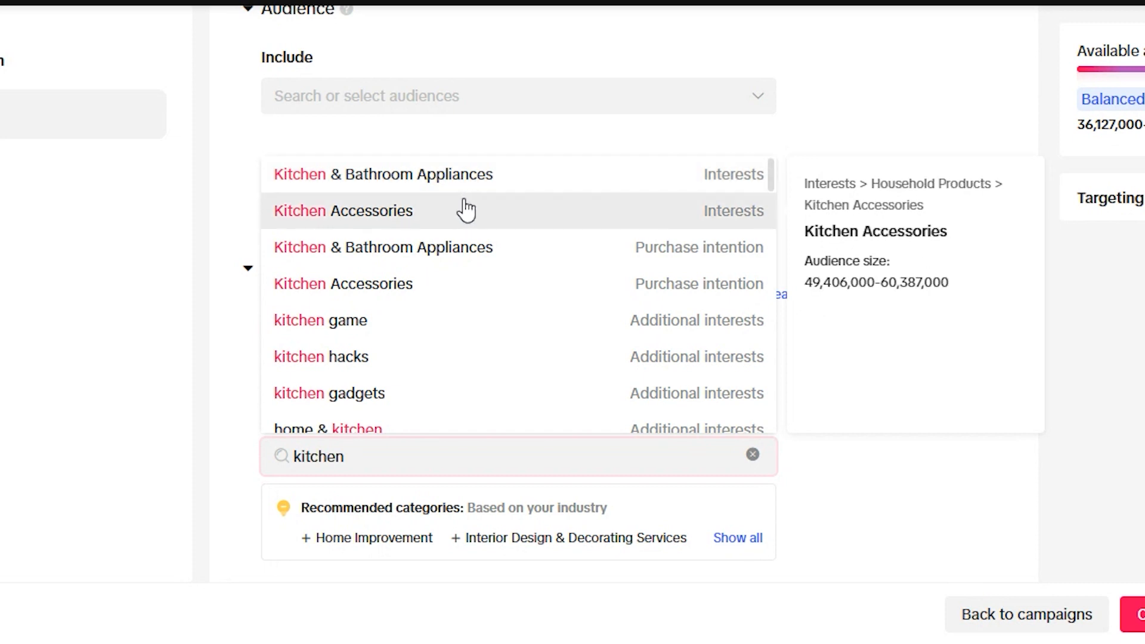
{"action": "left_click", "coordinate": [825, 450]}
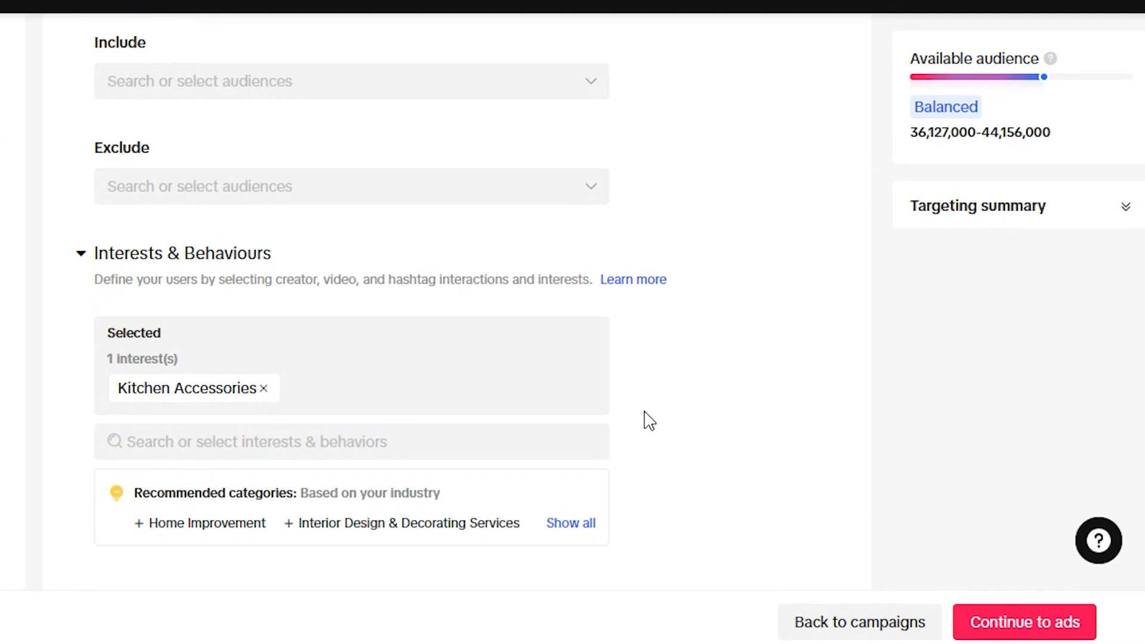
Step: Review the Specific ad group's remaining targeting, budget, schedule and bidding settings, and continue to its ads without changing them
{"action": "scroll", "coordinate": [649, 421], "scroll_direction": "down", "scroll_amount": 2}
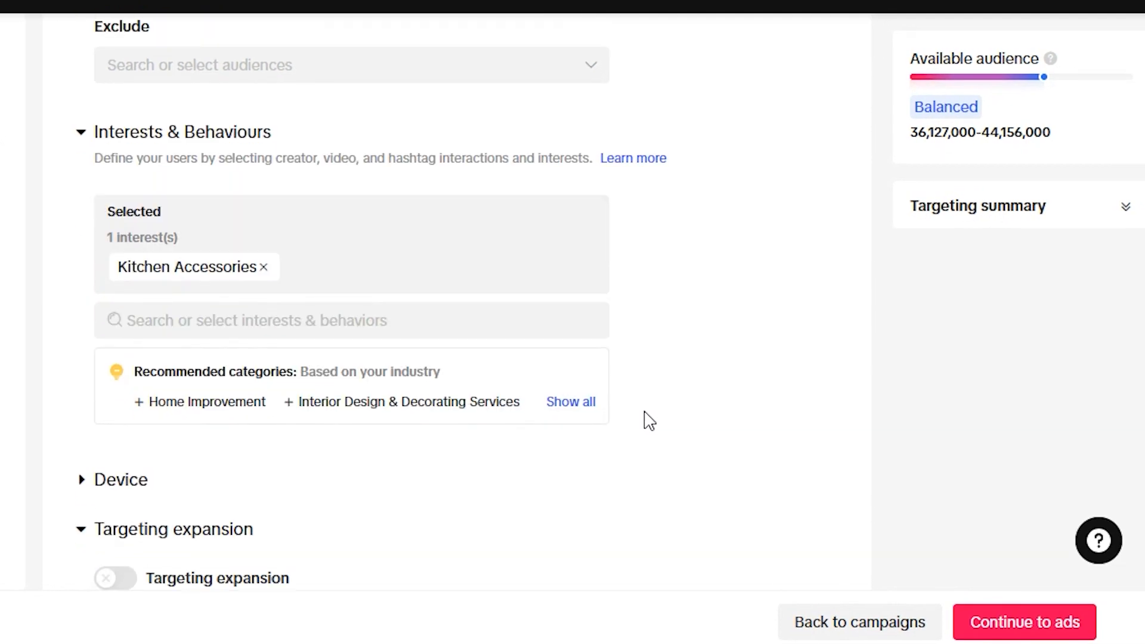
{"action": "scroll", "coordinate": [649, 420], "scroll_direction": "down", "scroll_amount": 2}
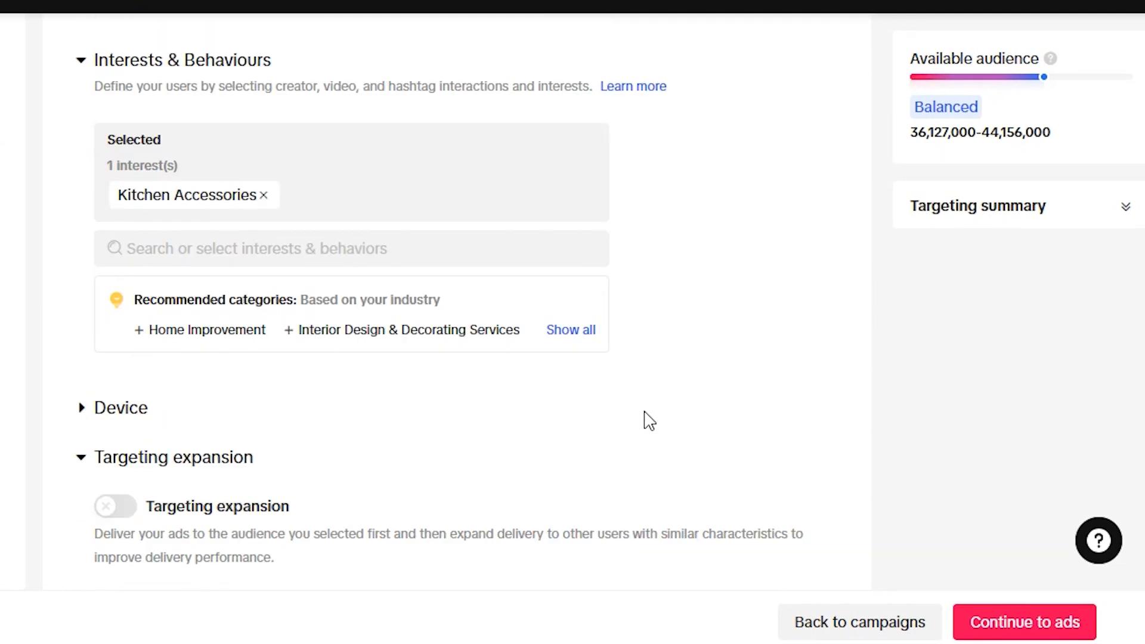
{"action": "scroll", "coordinate": [649, 420], "scroll_direction": "down", "scroll_amount": 7}
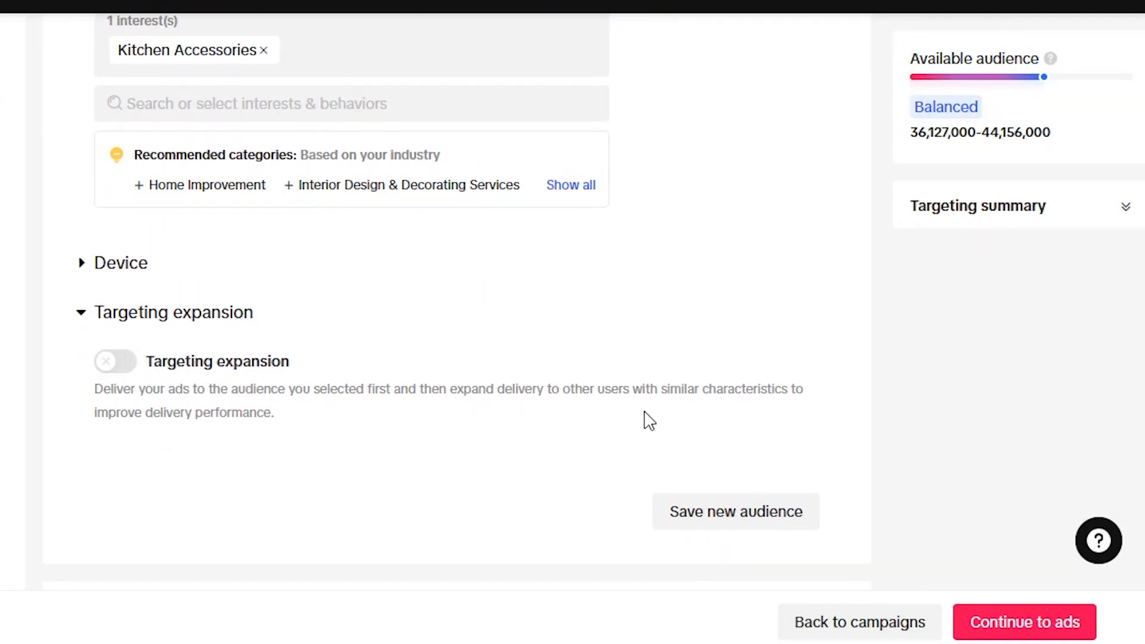
{"action": "scroll", "coordinate": [649, 420], "scroll_direction": "down", "scroll_amount": 5}
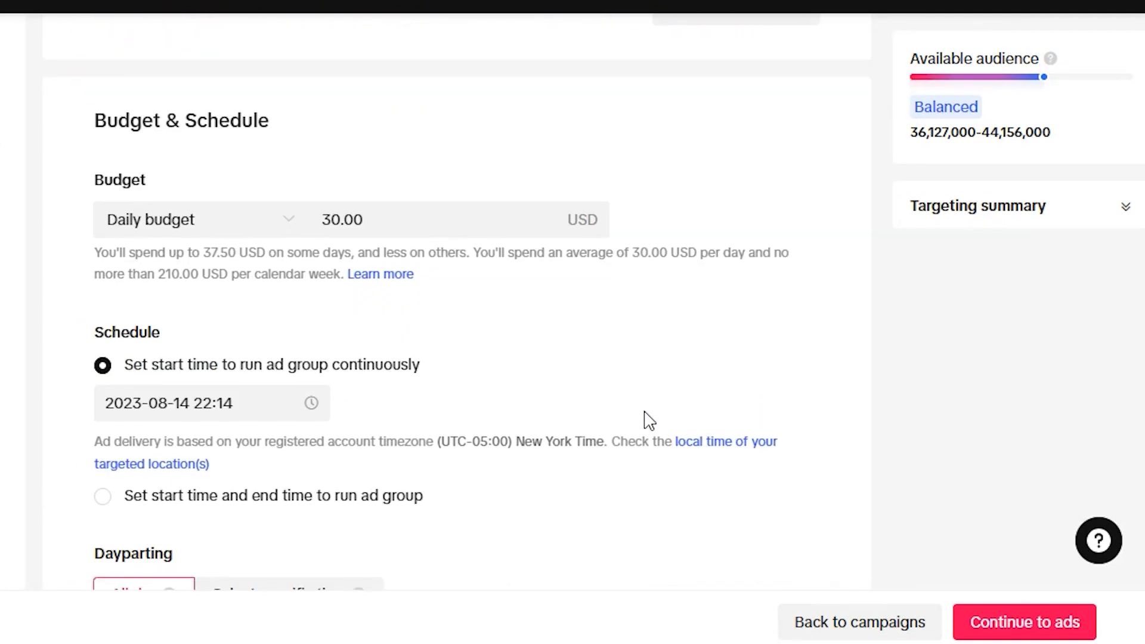
{"action": "scroll", "coordinate": [649, 421], "scroll_direction": "down", "scroll_amount": 4}
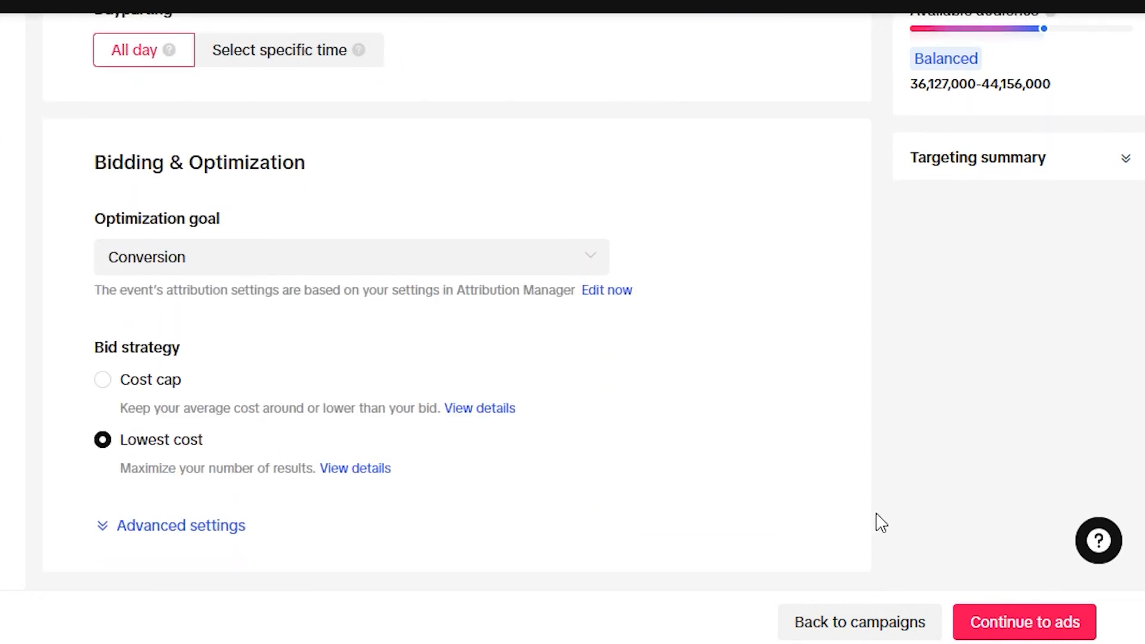
{"action": "left_click", "coordinate": [985, 623]}
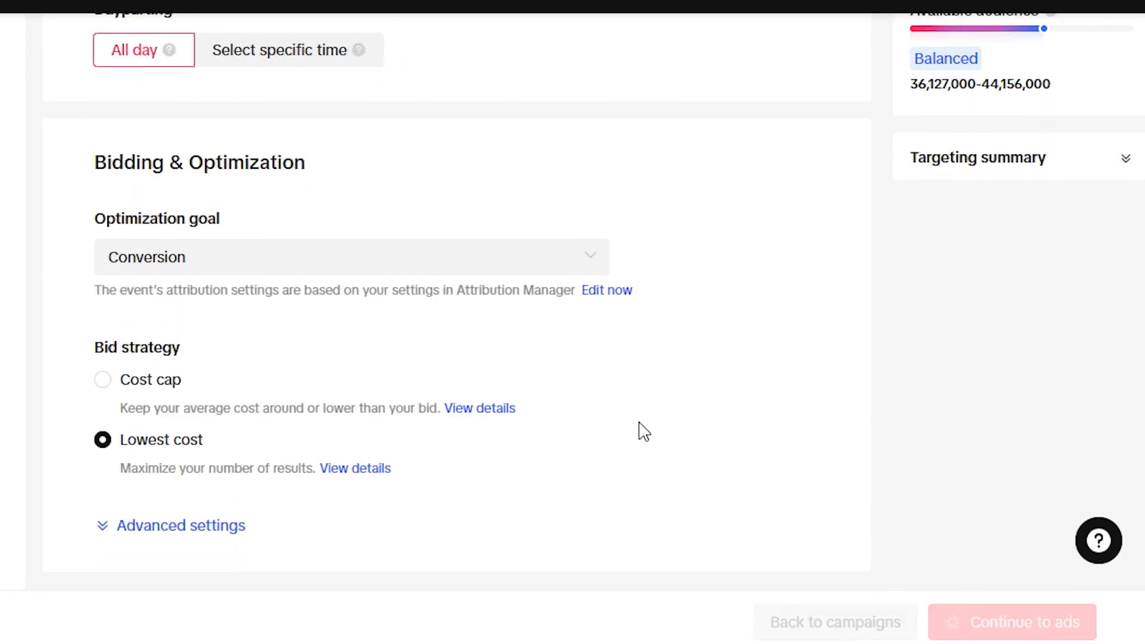
Step: Review the copied ad's creative, destination URL and tracking settings, and publish it without changes
{"action": "scroll", "coordinate": [376, 356], "scroll_direction": "down", "scroll_amount": 5}
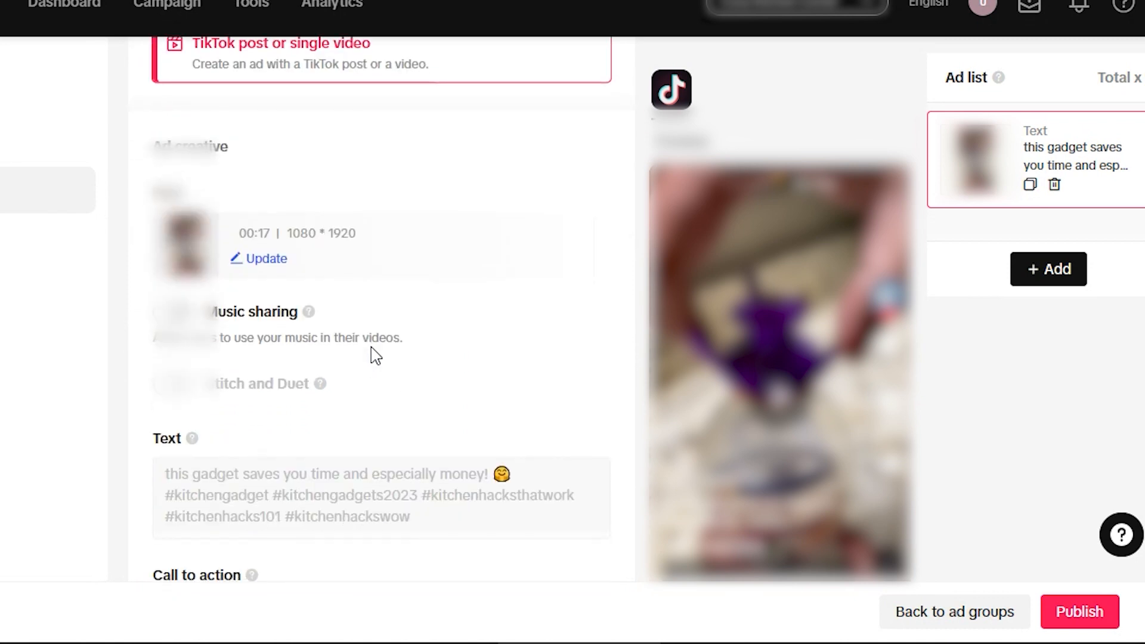
{"action": "scroll", "coordinate": [375, 356], "scroll_direction": "down", "scroll_amount": 6}
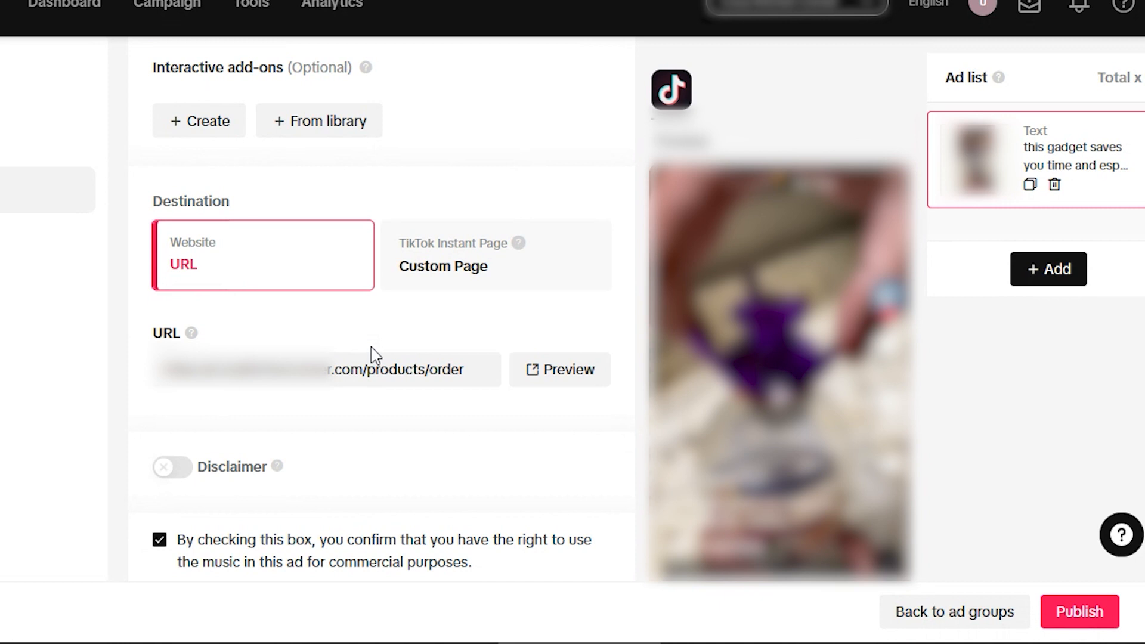
{"action": "scroll", "coordinate": [376, 356], "scroll_direction": "down", "scroll_amount": 1}
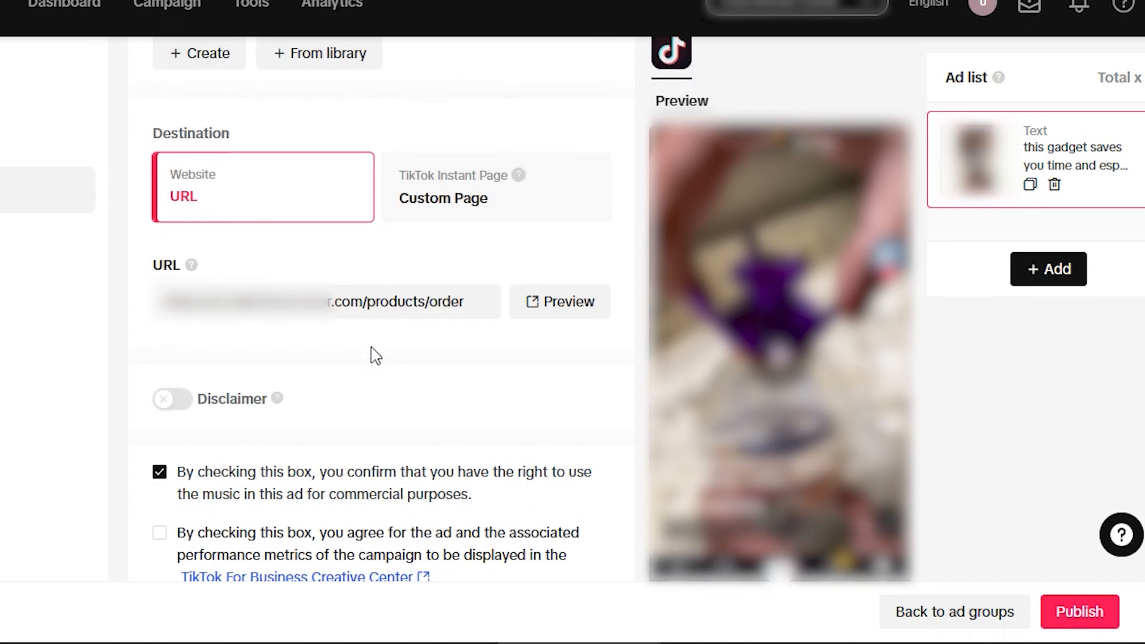
{"action": "scroll", "coordinate": [376, 356], "scroll_direction": "down", "scroll_amount": 7}
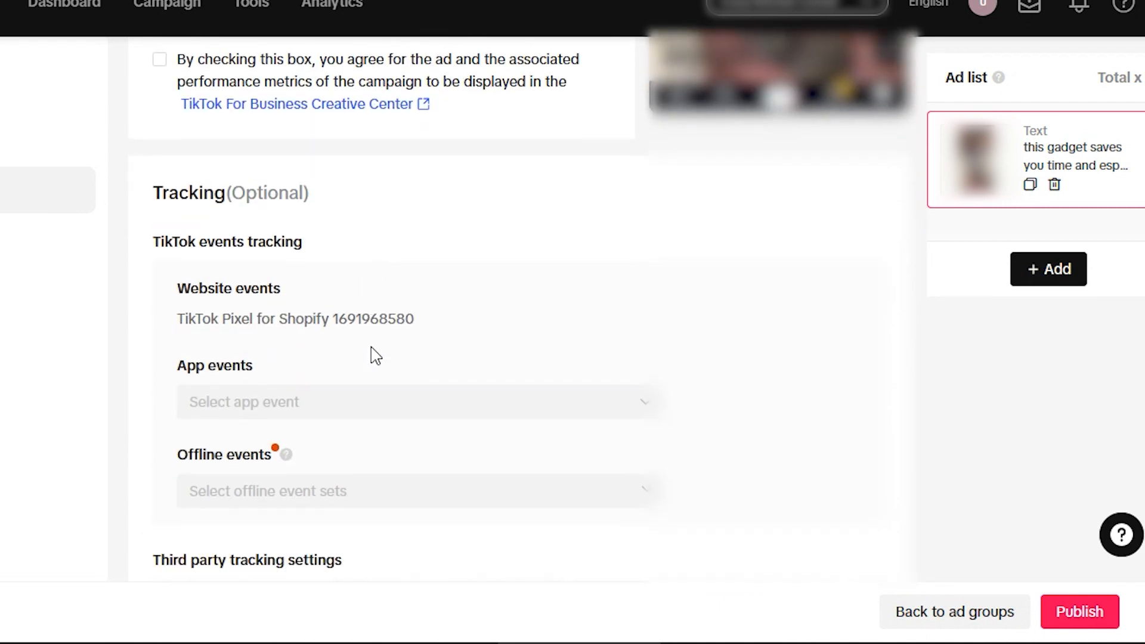
{"action": "scroll", "coordinate": [375, 356], "scroll_direction": "down", "scroll_amount": 5}
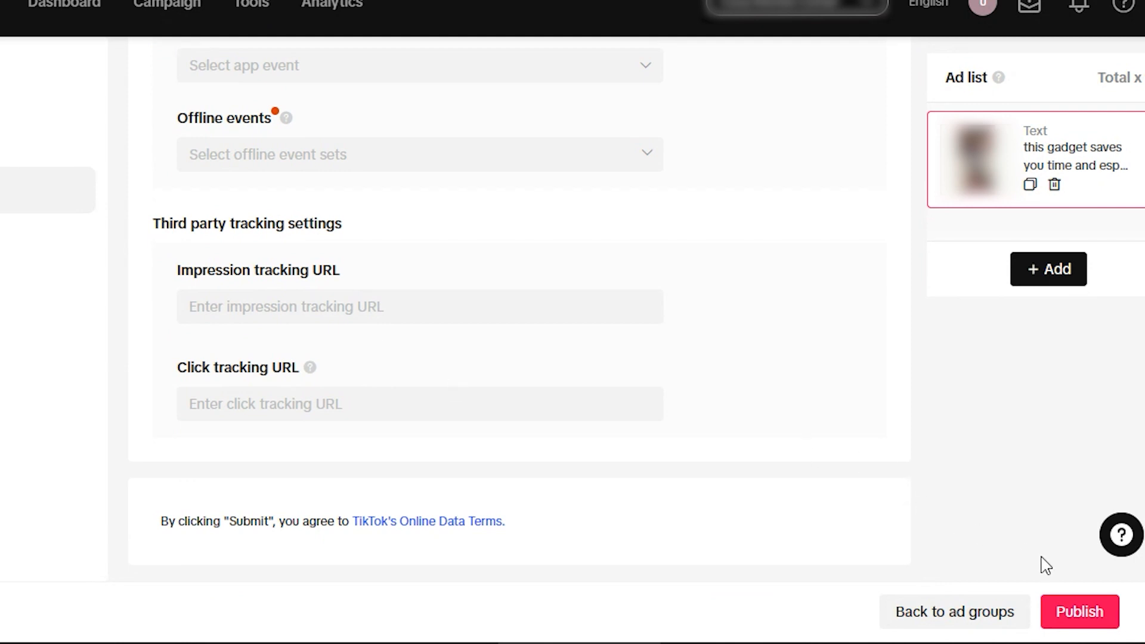
{"action": "left_click", "coordinate": [1063, 622]}
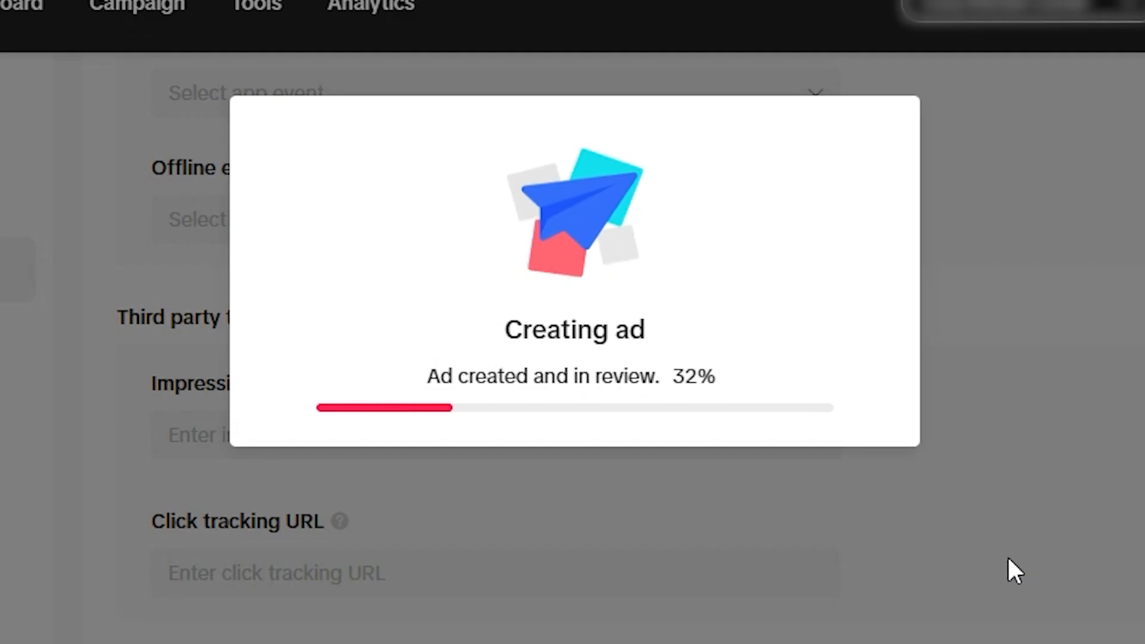